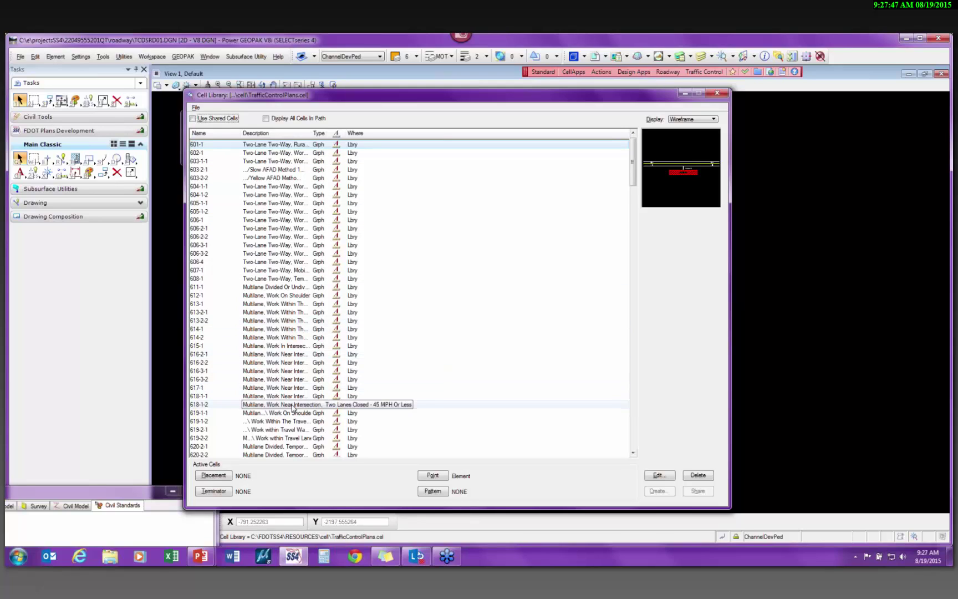
Look through the TrafficControlPlans.cel library from the numbered 600-series standard cells down to the advance warning and other device cells.
scroll(293, 407, "down", 5)
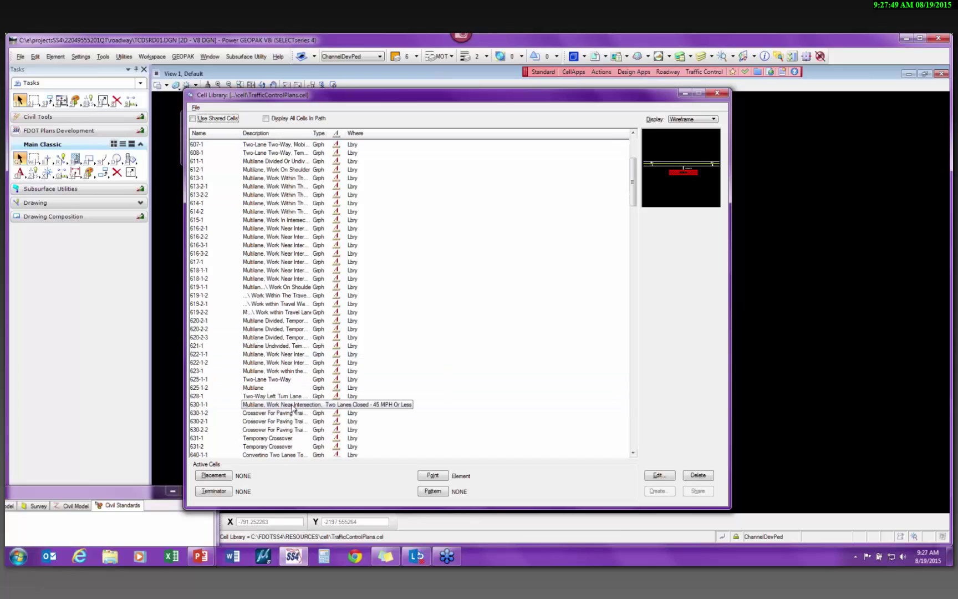
scroll(292, 407, "down", 5)
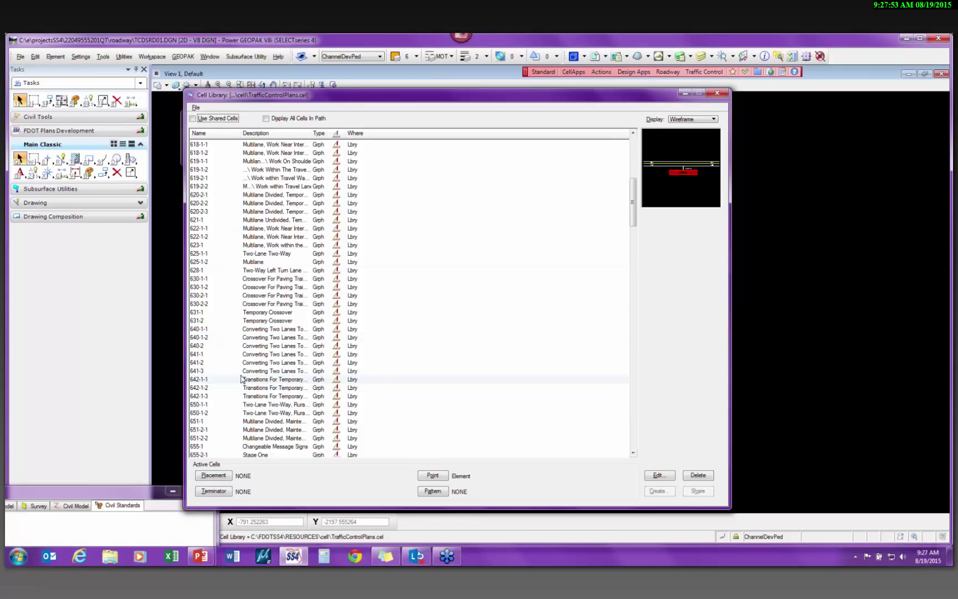
scroll(241, 378, "down", 2)
scroll(261, 399, "down", 12)
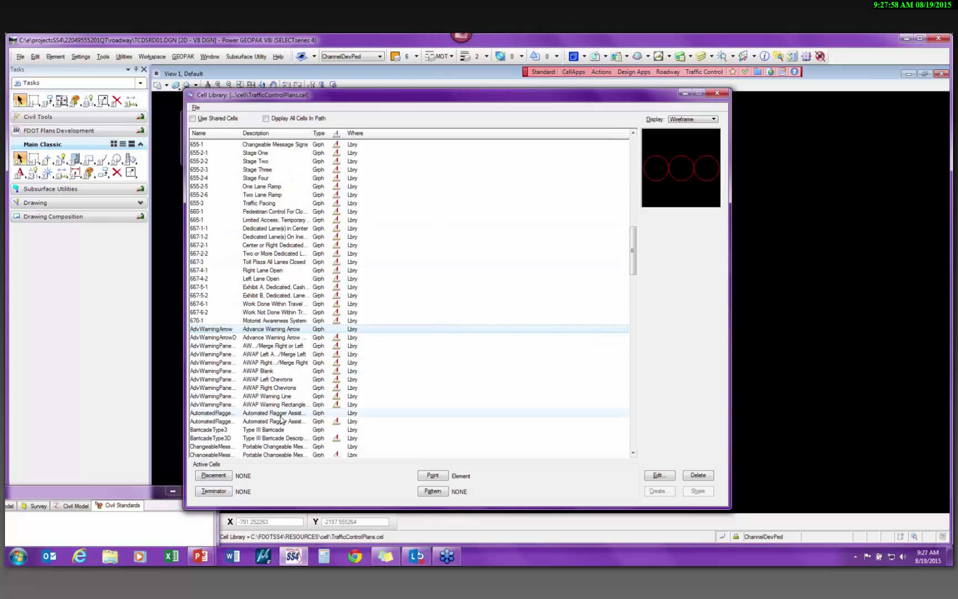
scroll(281, 419, "down", 2)
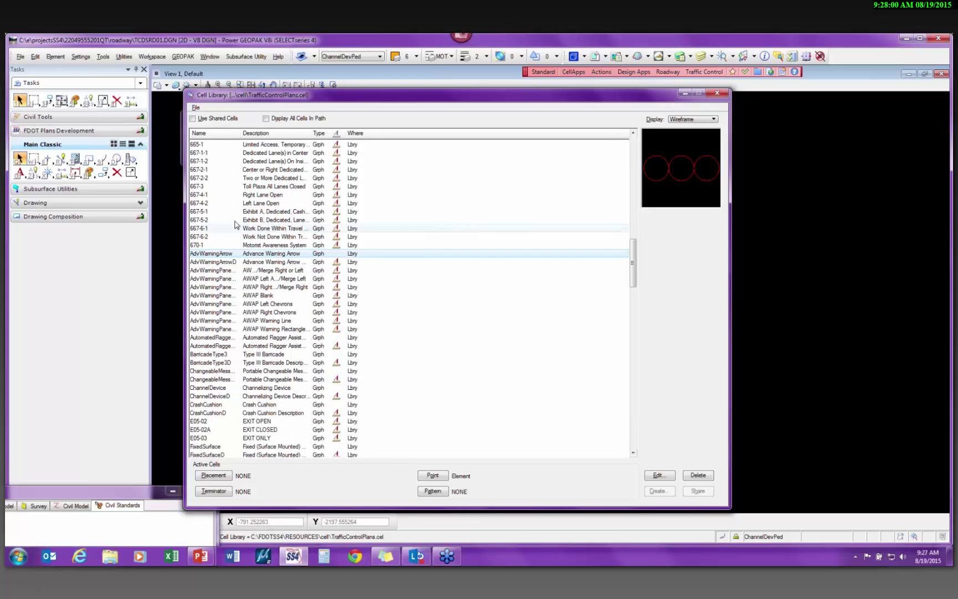
Widen the cell list's Name column and preview the ChangeableMessageSign, CrashCushion, ChannelDevice, CrashCushionD and FixedSurface cells.
left_click_drag(242, 135, 282, 137)
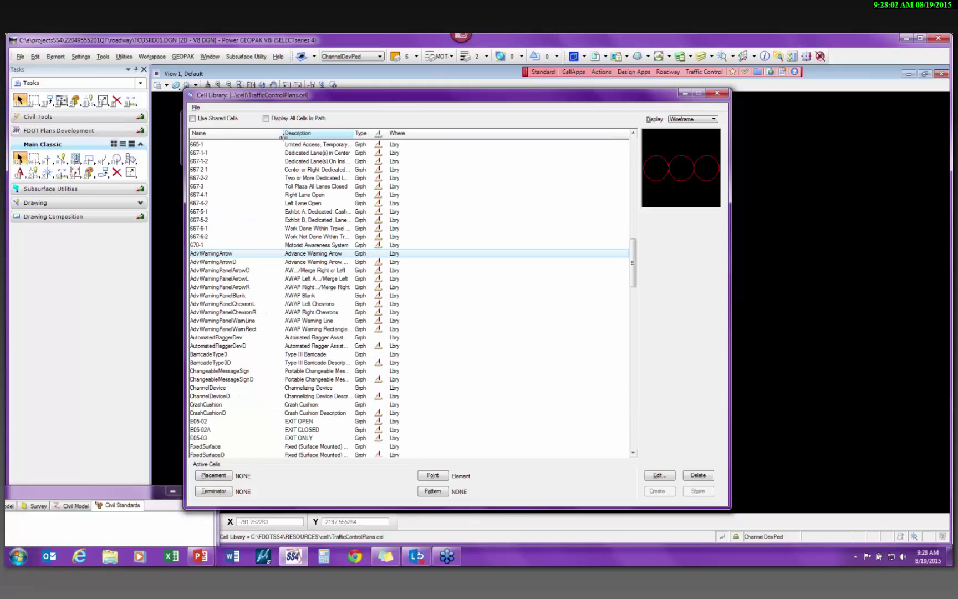
left_click(217, 371)
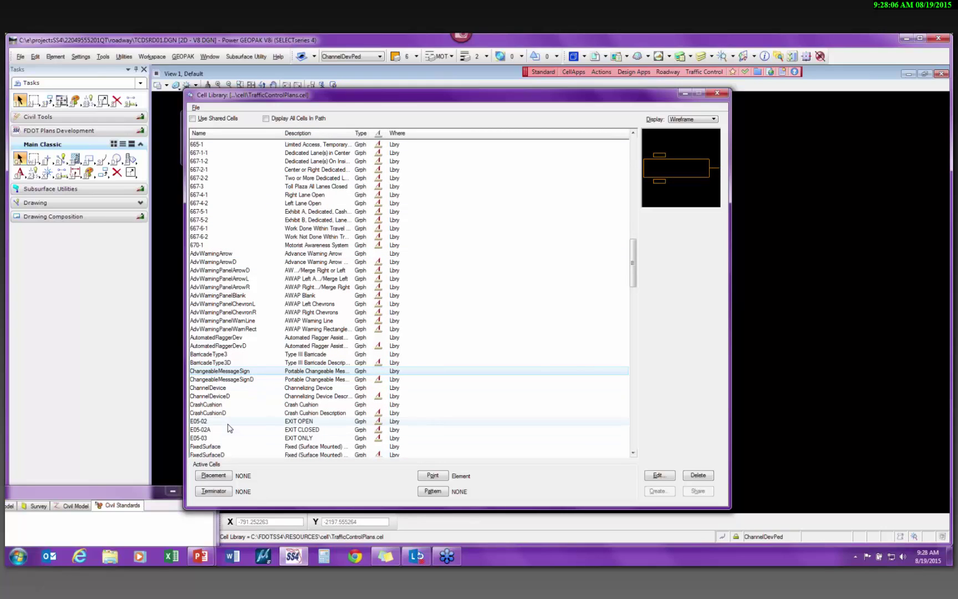
scroll(228, 412, "down", 1)
left_click(228, 379)
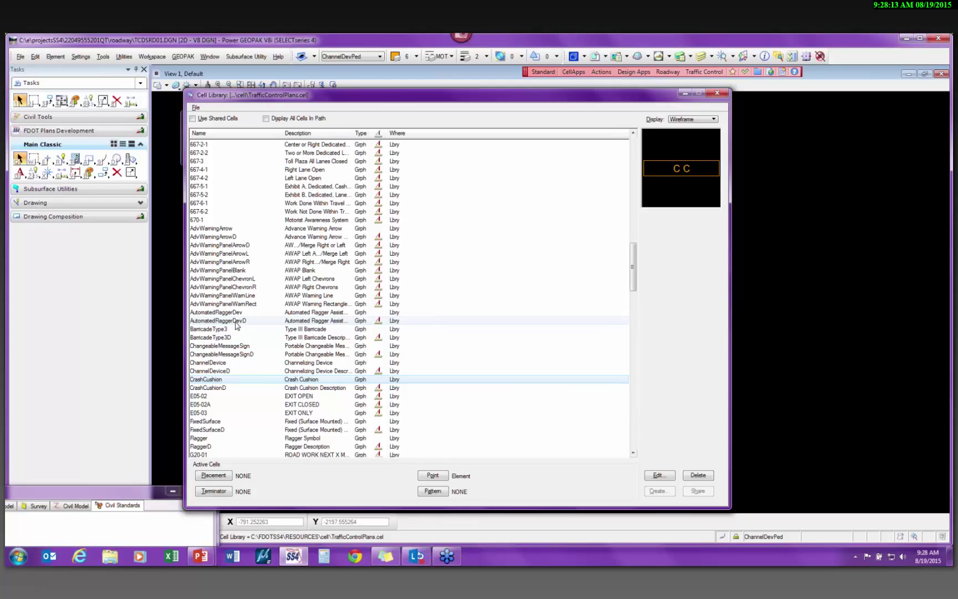
left_click(216, 363)
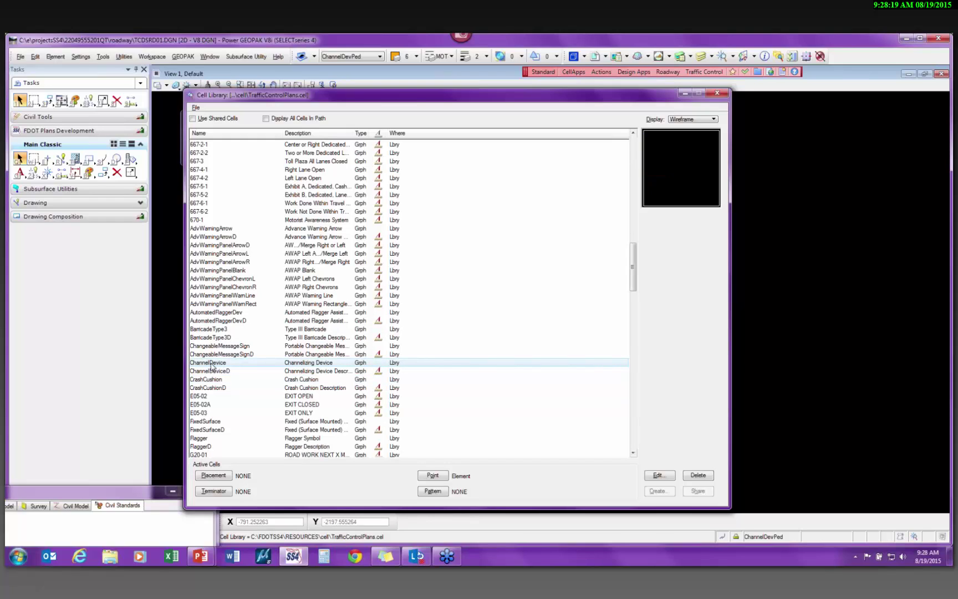
left_click(206, 380)
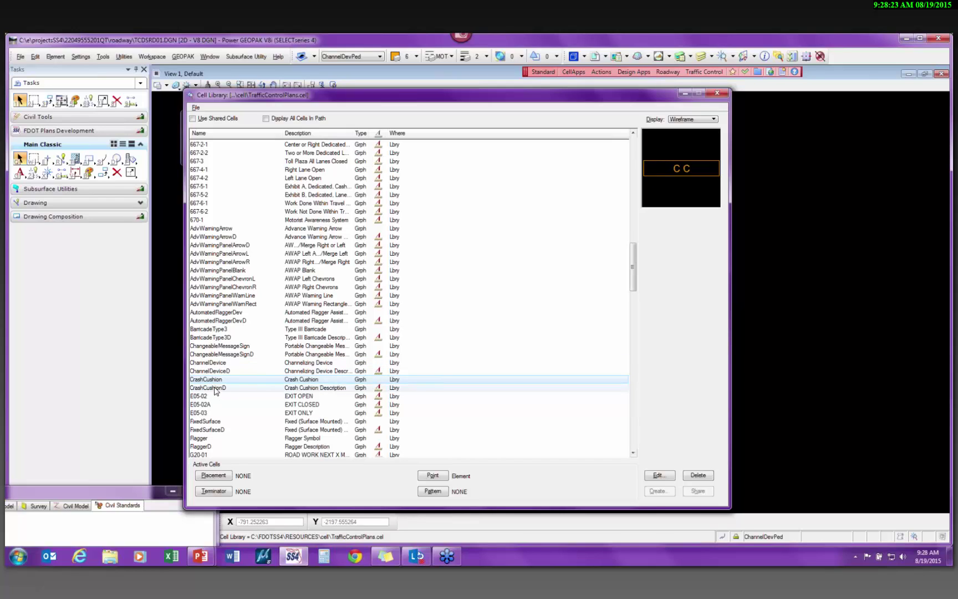
left_click(216, 388)
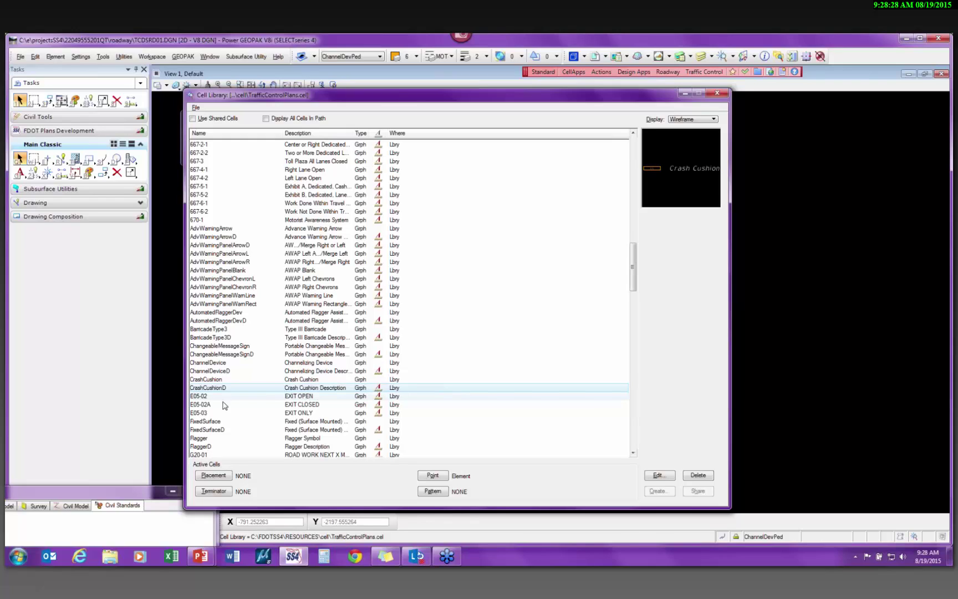
left_click(219, 423)
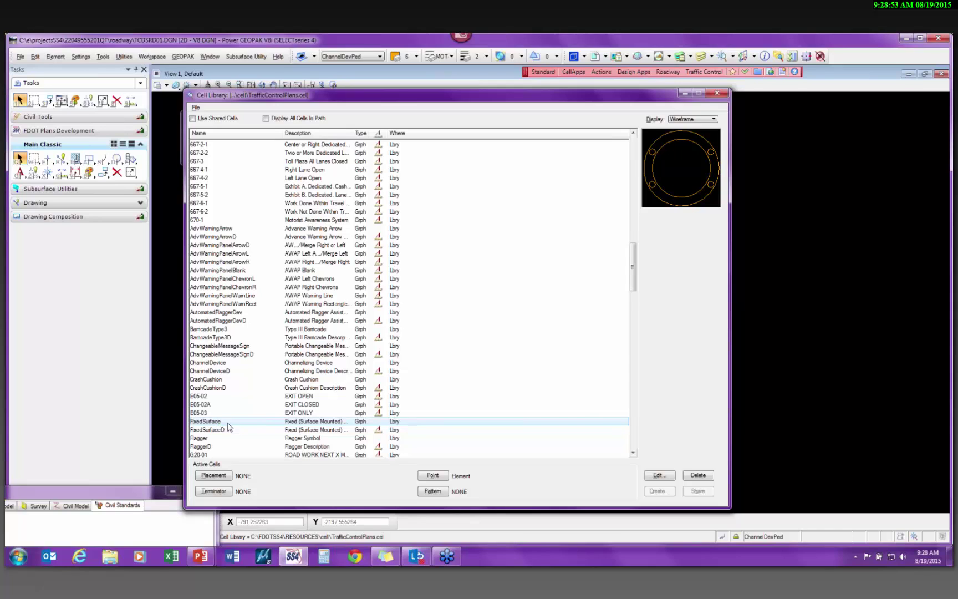
Preview the sign cells G20-01, G20-02 and G20-04 and the pedestrian detour sign M04-09BL.
scroll(231, 316, "down", 5)
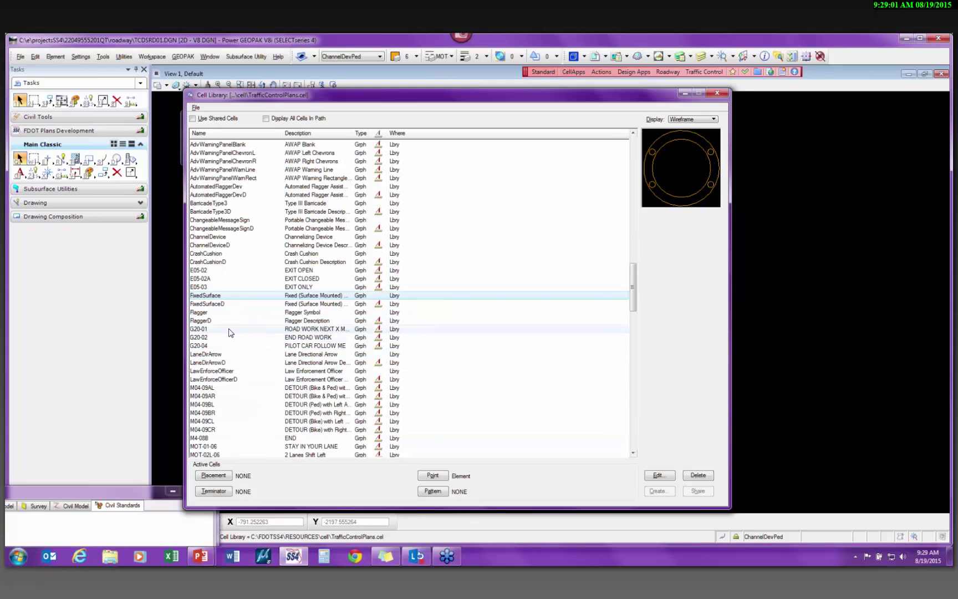
left_click(230, 331)
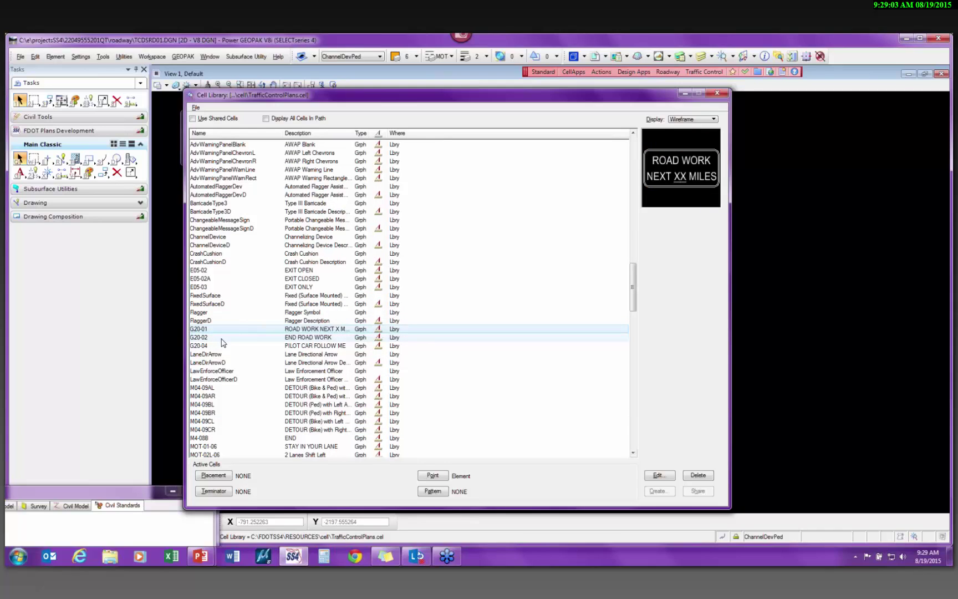
left_click(221, 338)
left_click(217, 347)
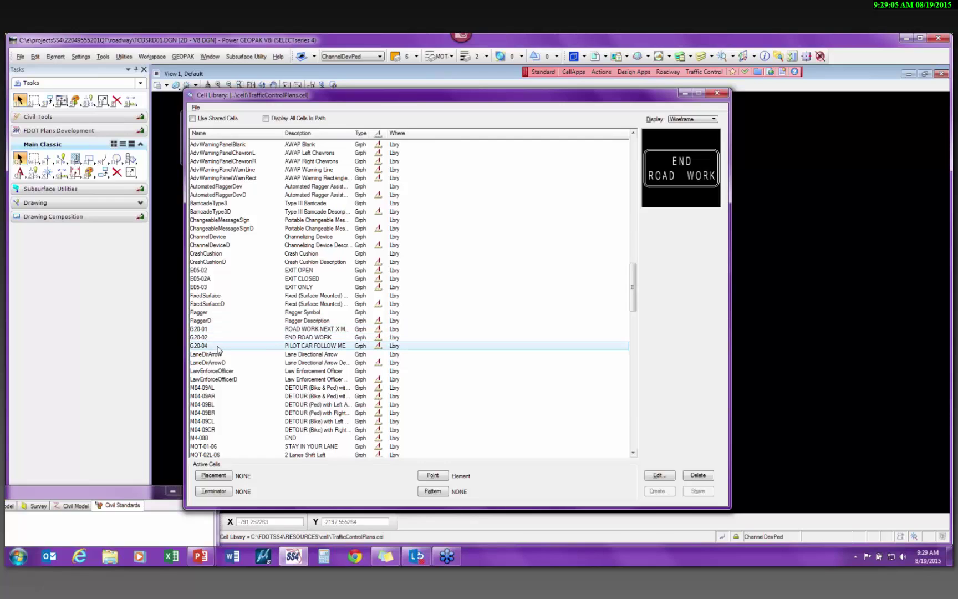
left_click(205, 405)
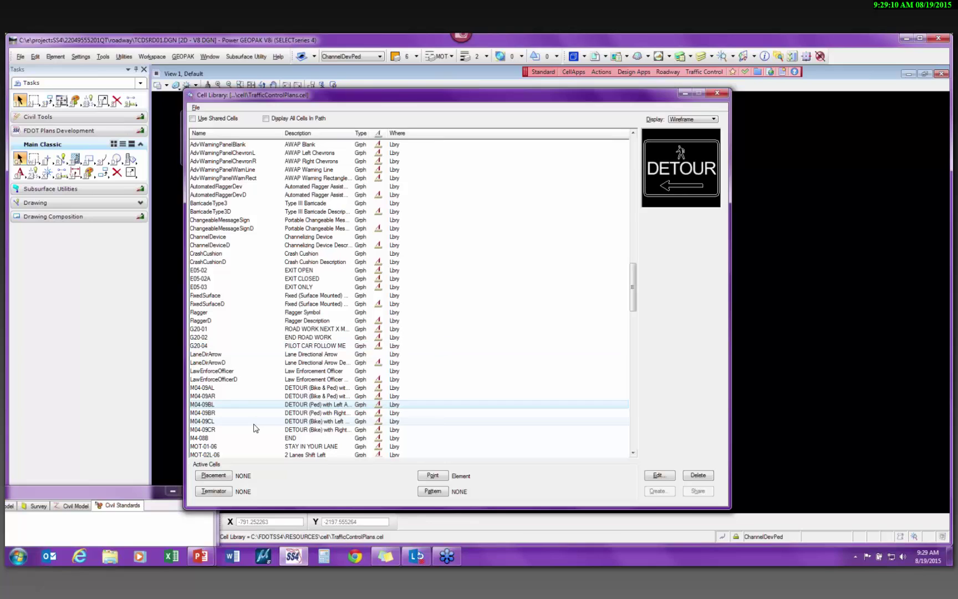
Preview the MOT-15-06 grooved pavement sign and look through the remaining MOT, vehicle and W20 sign cells to the end of the library.
scroll(244, 410, "down", 10)
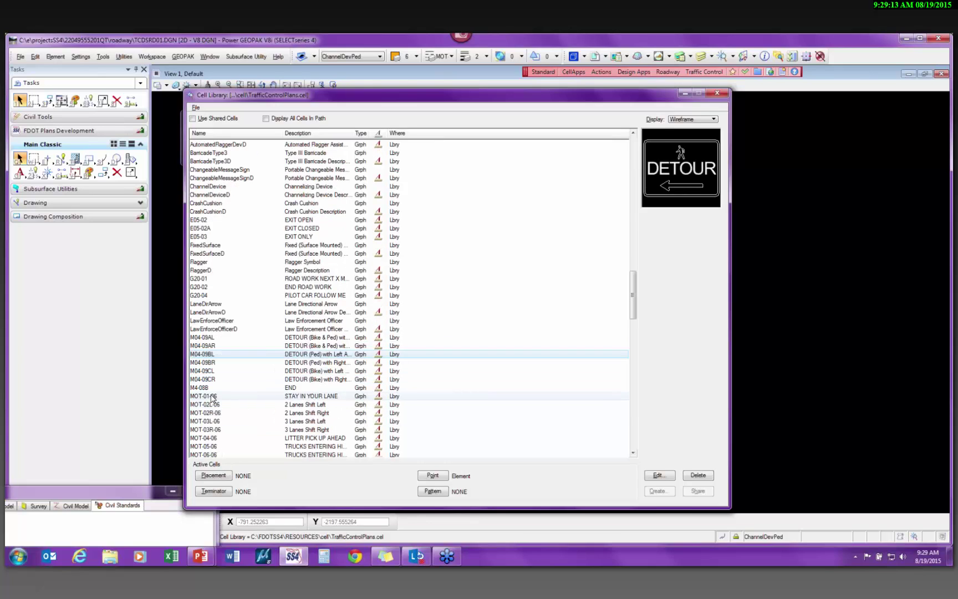
left_click(216, 337)
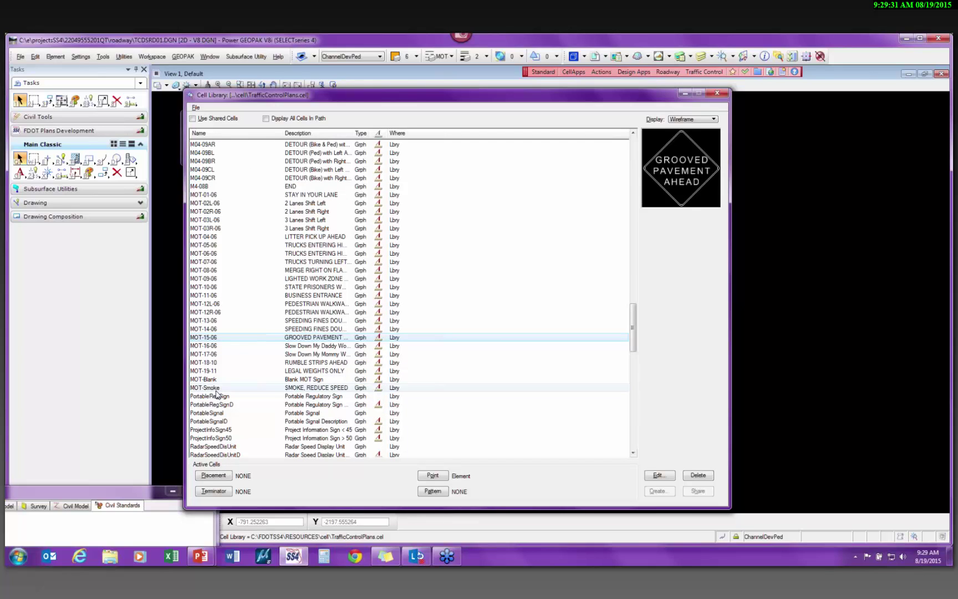
scroll(217, 393, "up", 1)
scroll(217, 395, "down", 6)
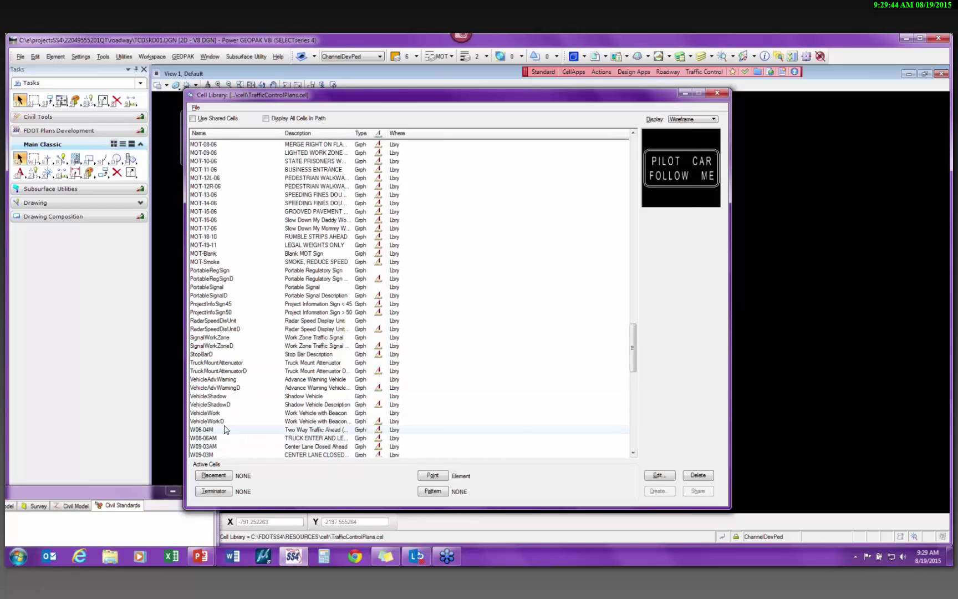
scroll(221, 453, "down", 12)
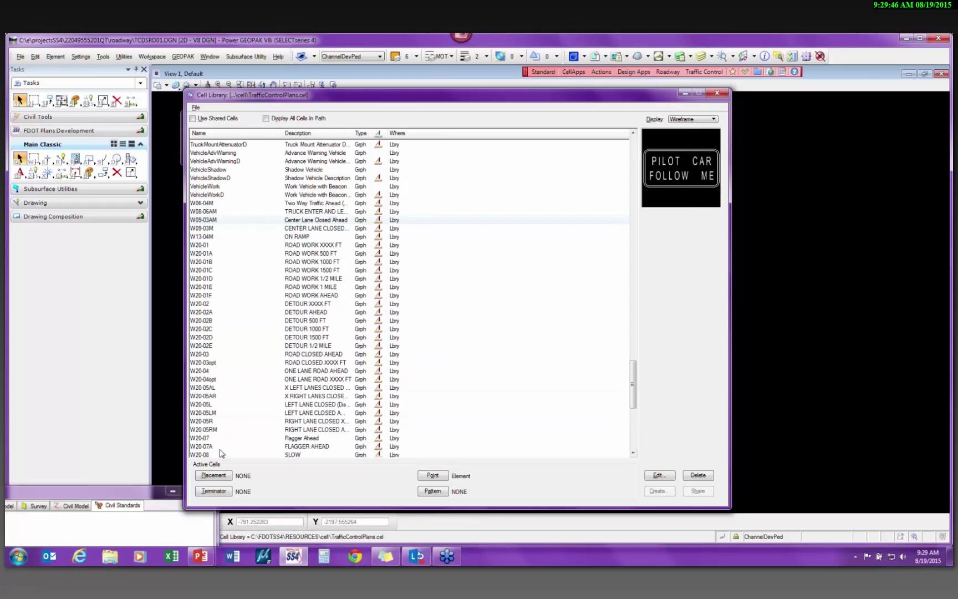
scroll(221, 453, "down", 5)
Attach the TrafficControlTypicals.cel library and preview the urban typical section cells 4LnDivUrban1 to 4LnDivUrban3 and 5LnDivUrban2.
left_click(195, 107)
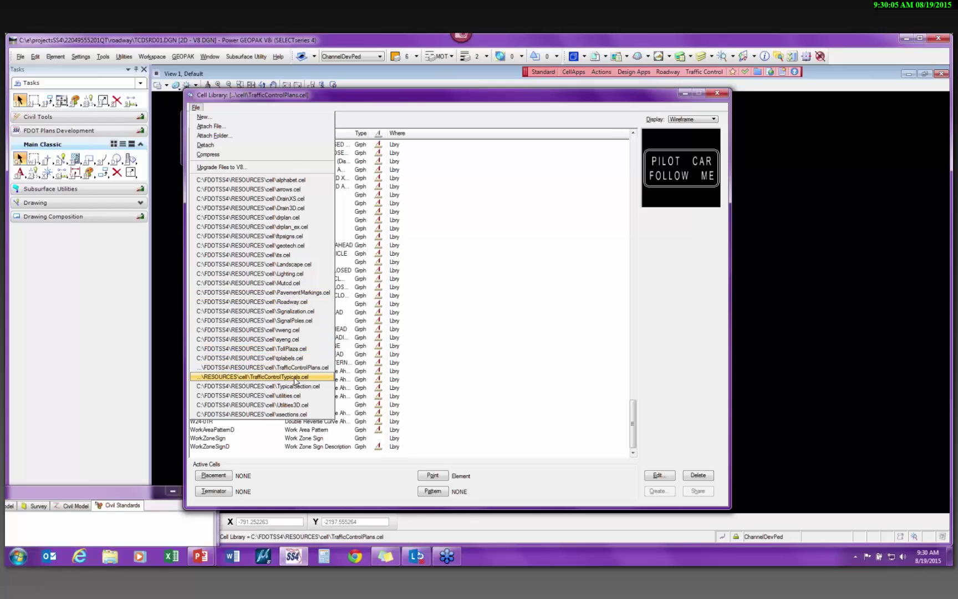
left_click(294, 377)
left_click(221, 173)
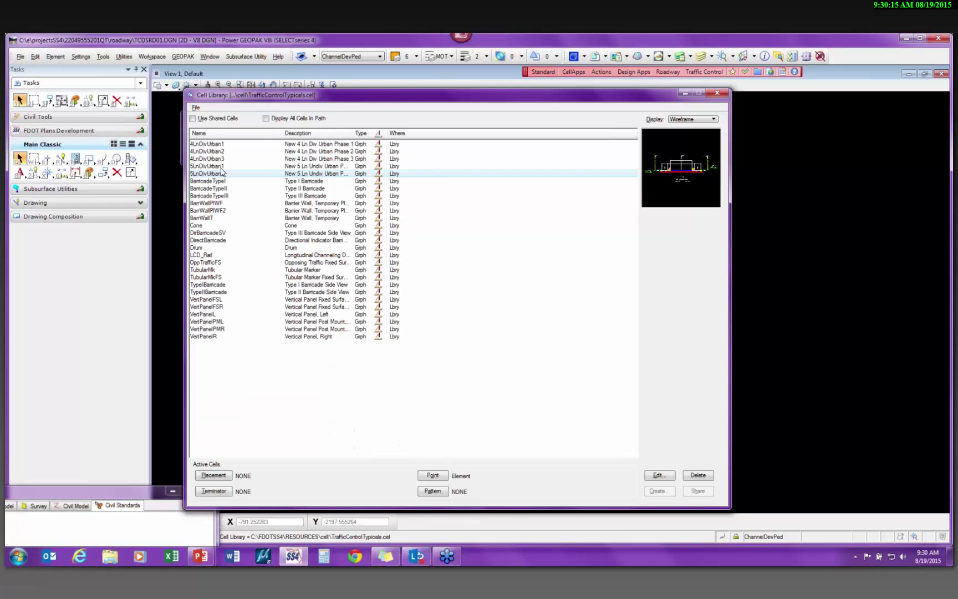
left_click(221, 159)
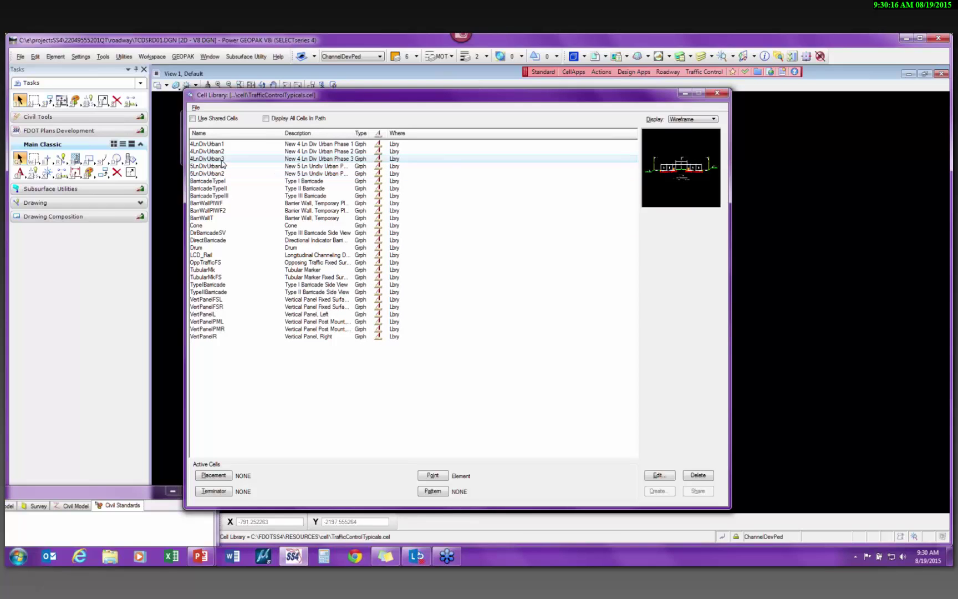
left_click(221, 152)
left_click(221, 146)
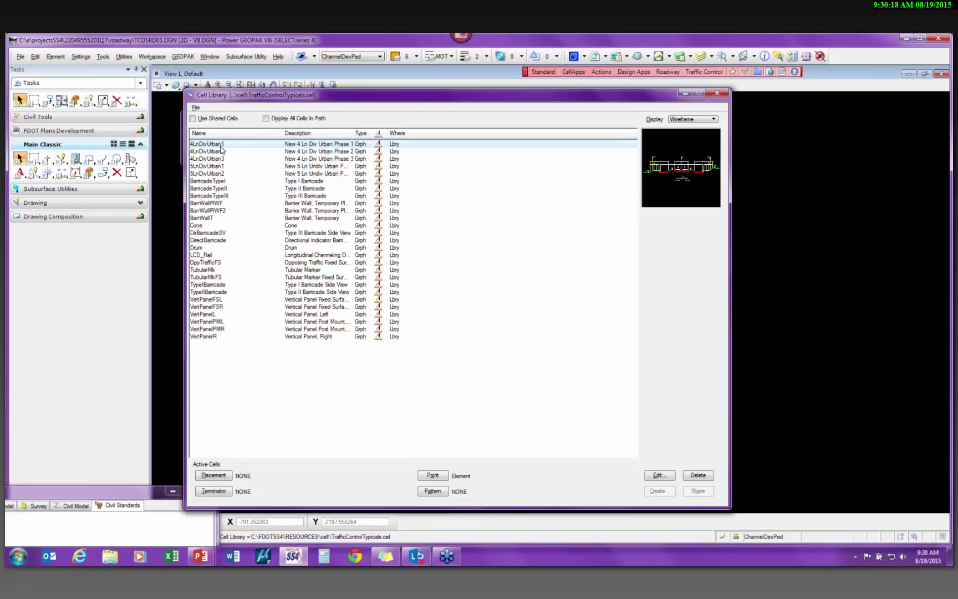
left_click(223, 174)
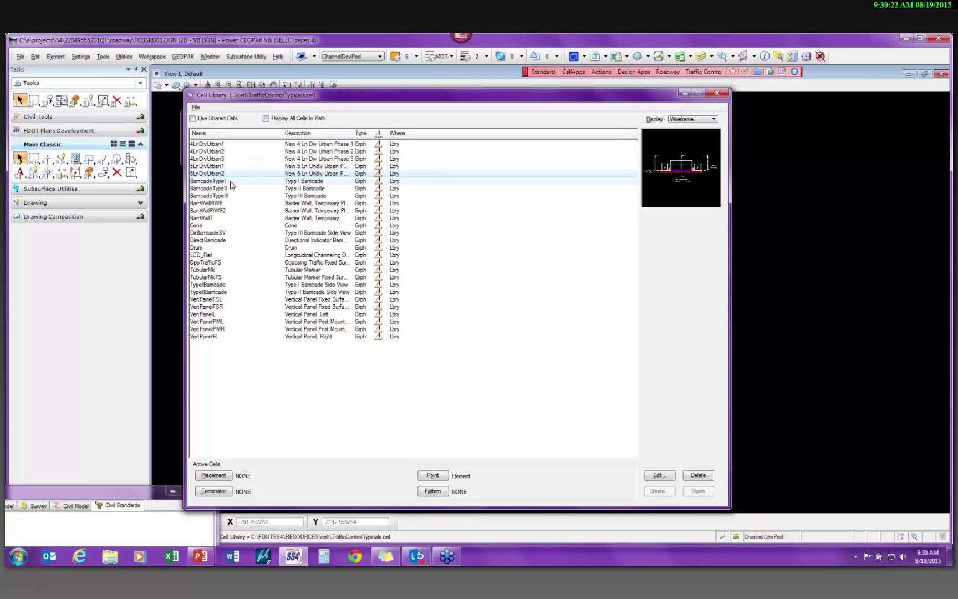
Preview the Type I, Type II and Type III barricade cells and resize the Cell Library window to be shorter and slightly wider.
left_click(231, 181)
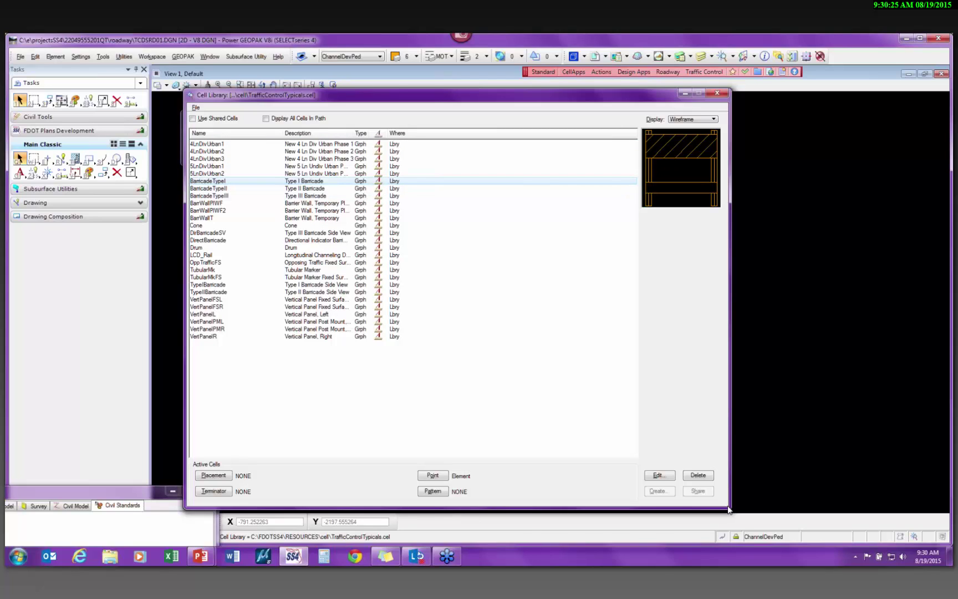
left_click_drag(724, 504, 747, 376)
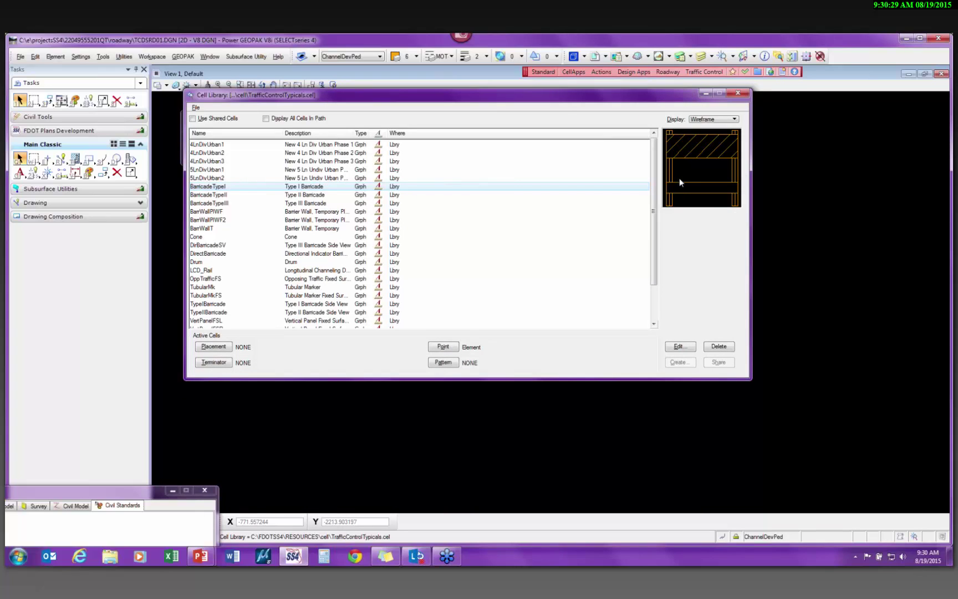
left_click(232, 194)
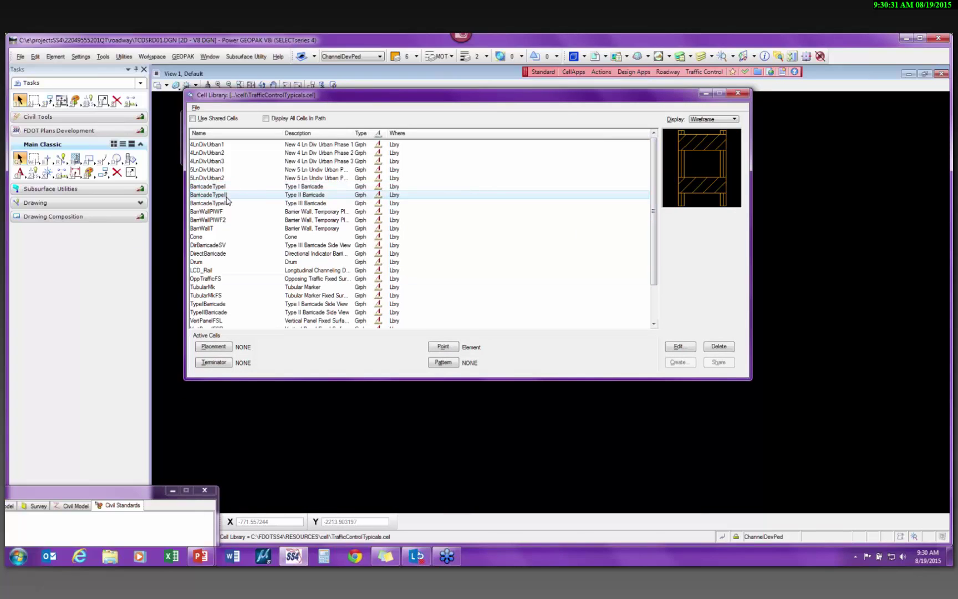
left_click(225, 204)
Preview the Cone, BarrWallT temporary barrier wall, Drum and TubularMkFS cells.
left_click(242, 236)
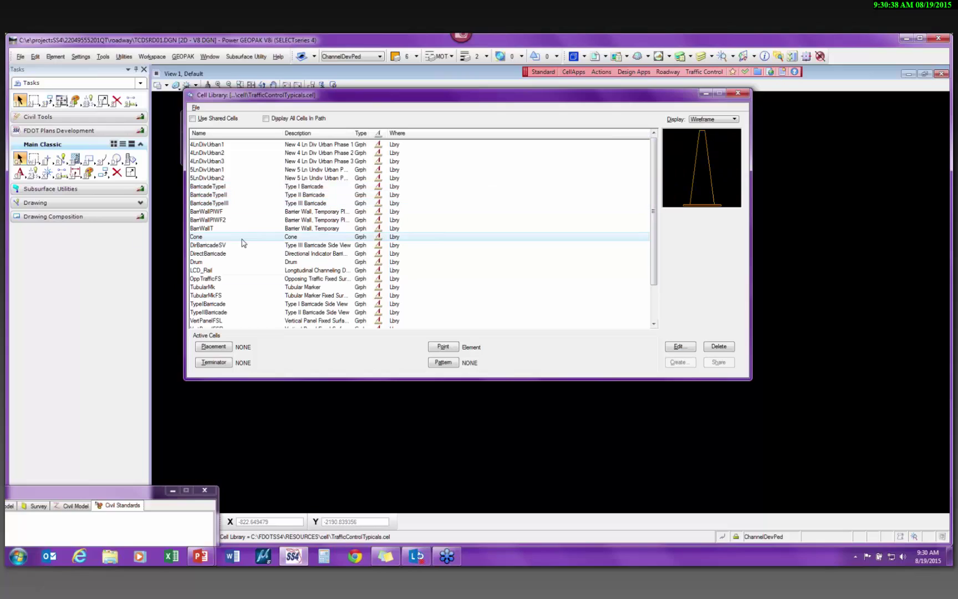
left_click(241, 231)
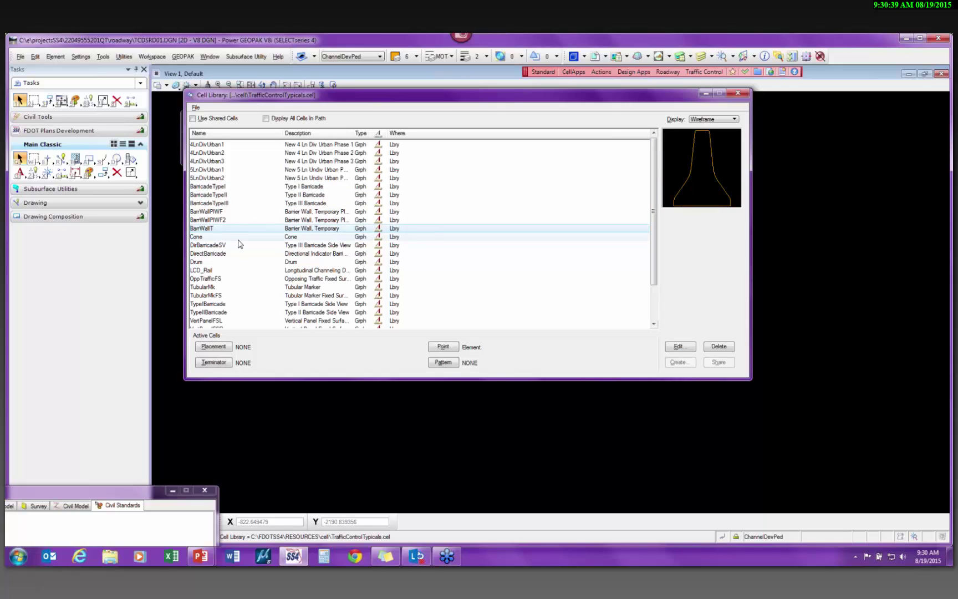
left_click(220, 263)
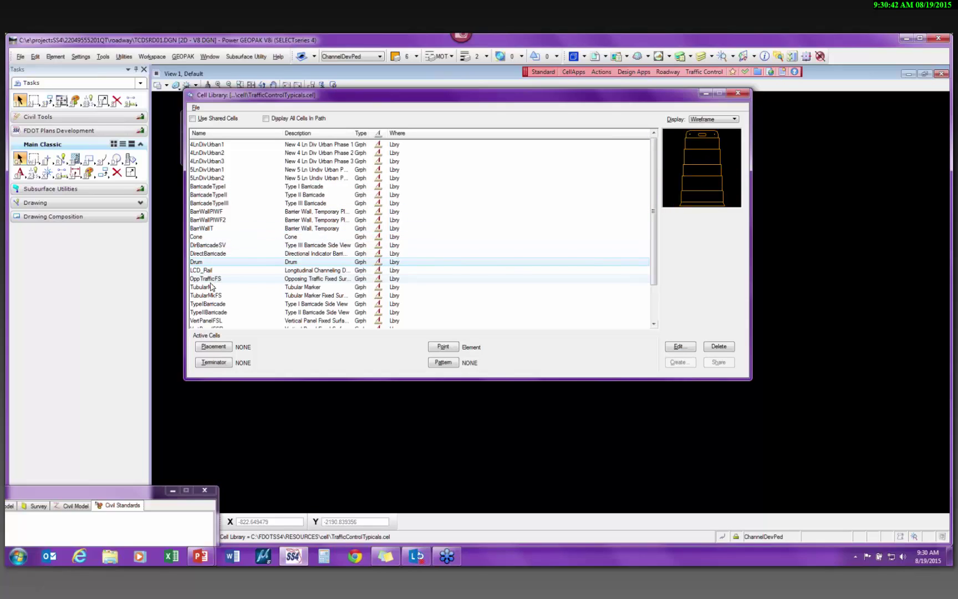
left_click(210, 295)
Preview the TypeIIBarricade side view, the vertical panels VertPanelFSL, VertPanelL, VertPanelPML and VertPanelR, and the LCD_Rail channelizing device.
scroll(212, 297, "down", 2)
left_click(215, 271)
left_click(216, 279)
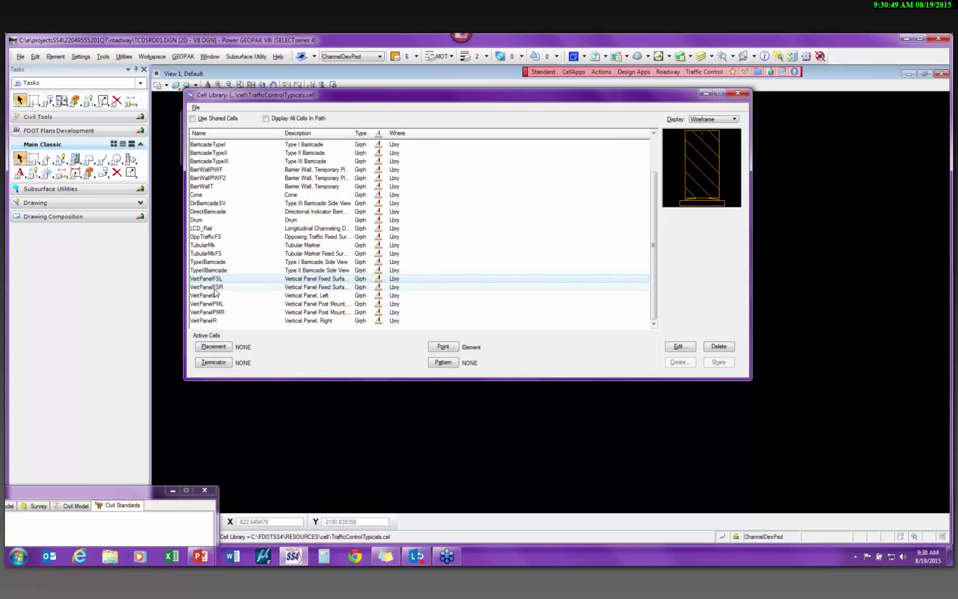
left_click(211, 296)
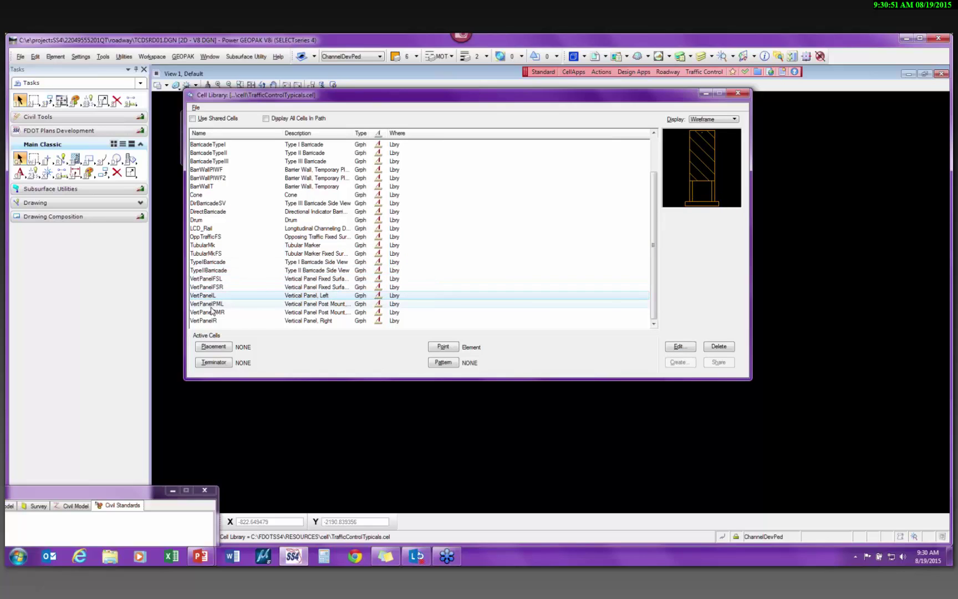
left_click(211, 304)
left_click(216, 320)
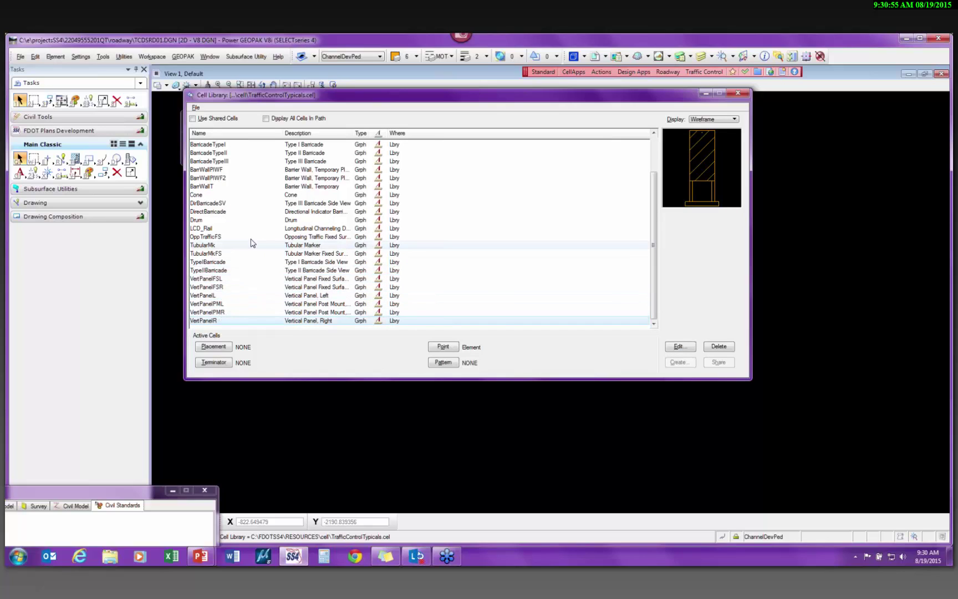
scroll(250, 242, "up", 2)
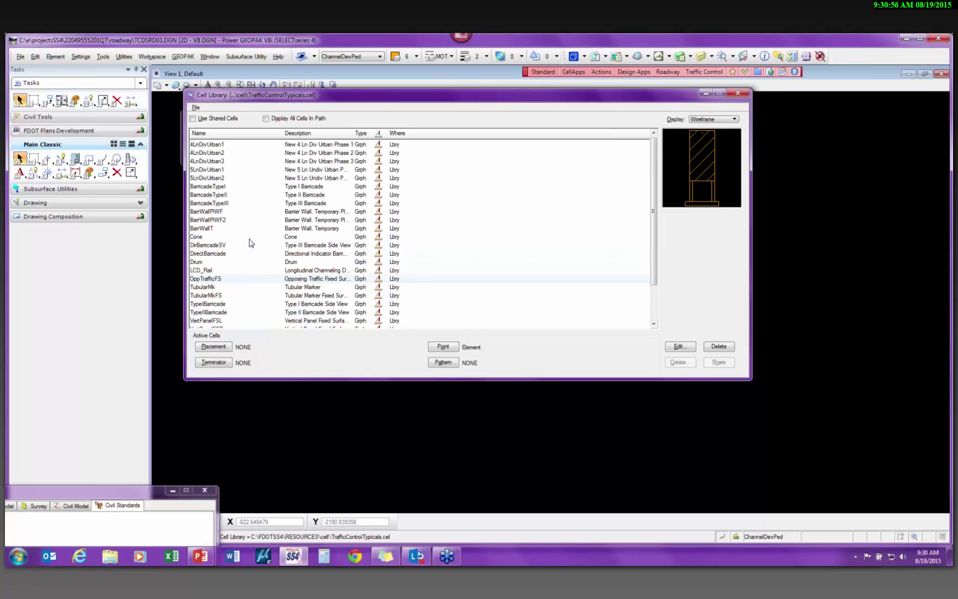
left_click(211, 270)
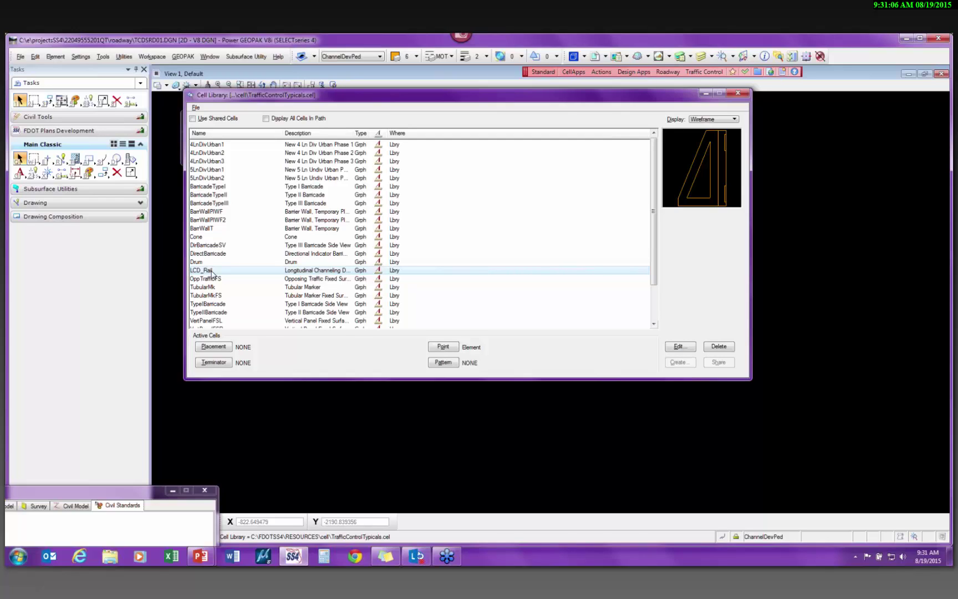
Preview the Cone cell, close the Cell Library, and expand the Advance Warning Arrow feature definitions of FDOT_CivilFeatures_TC.dgnlib in Project Explorer.
left_click(226, 237)
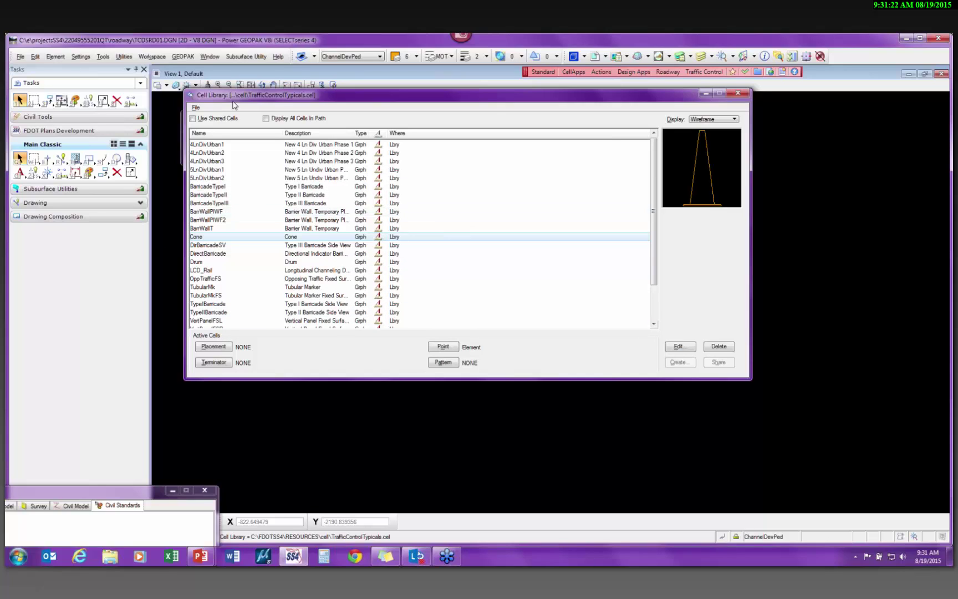
left_click(744, 92)
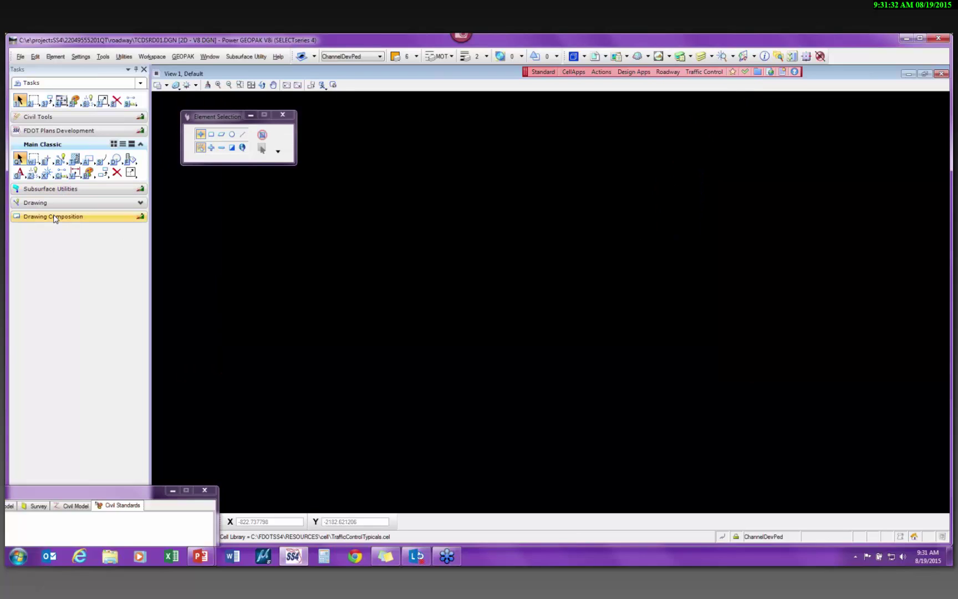
left_click_drag(71, 492, 394, 159)
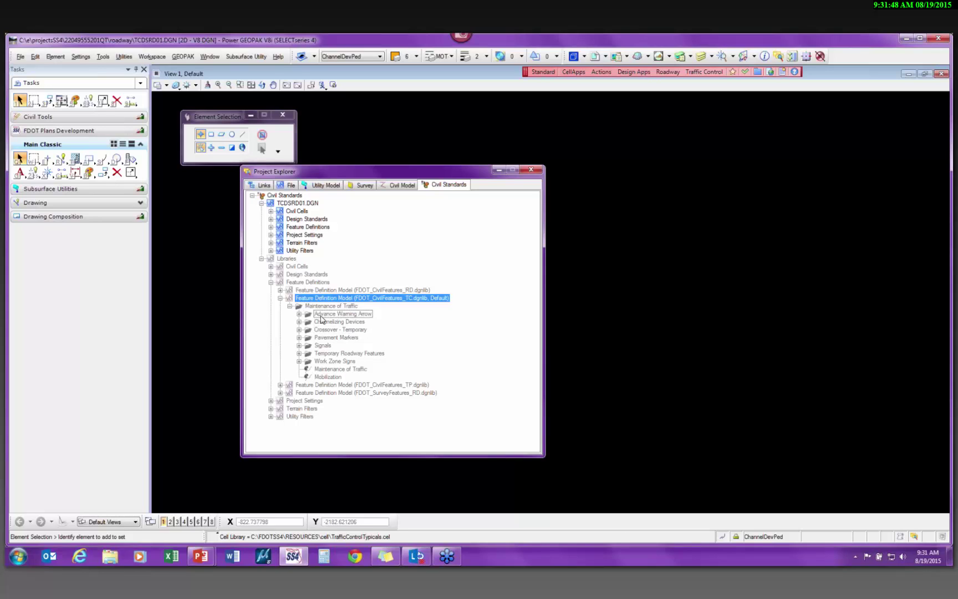
left_click(299, 314)
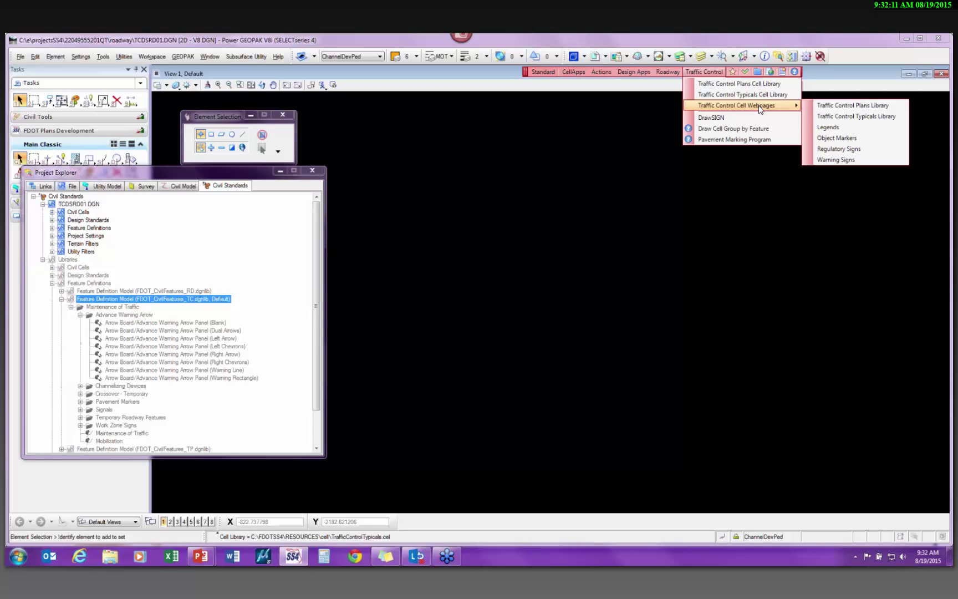
Open the traffic control Legends cell webpage, widen its window and look through the legend cells.
left_click(847, 128)
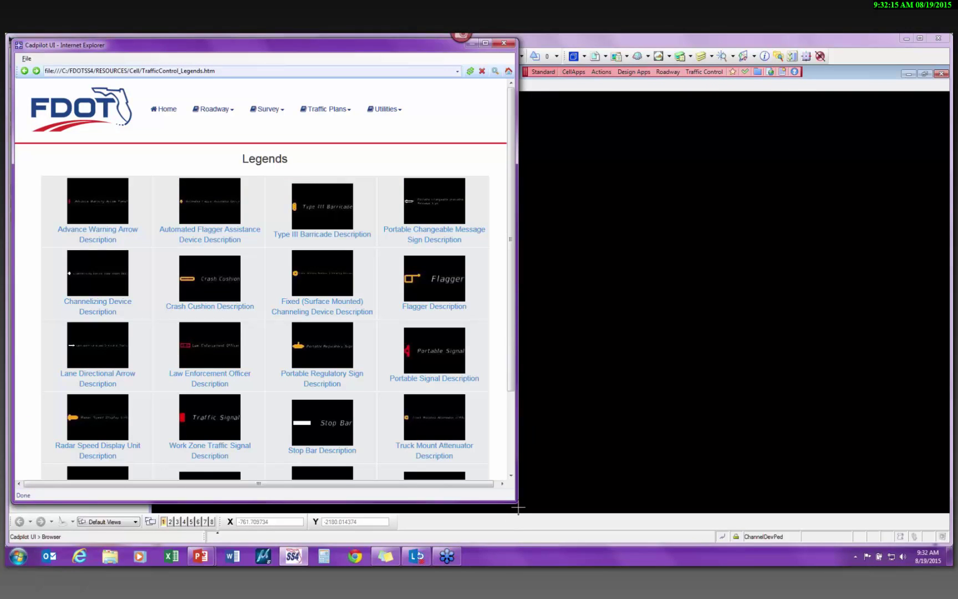
left_click_drag(520, 502, 661, 512)
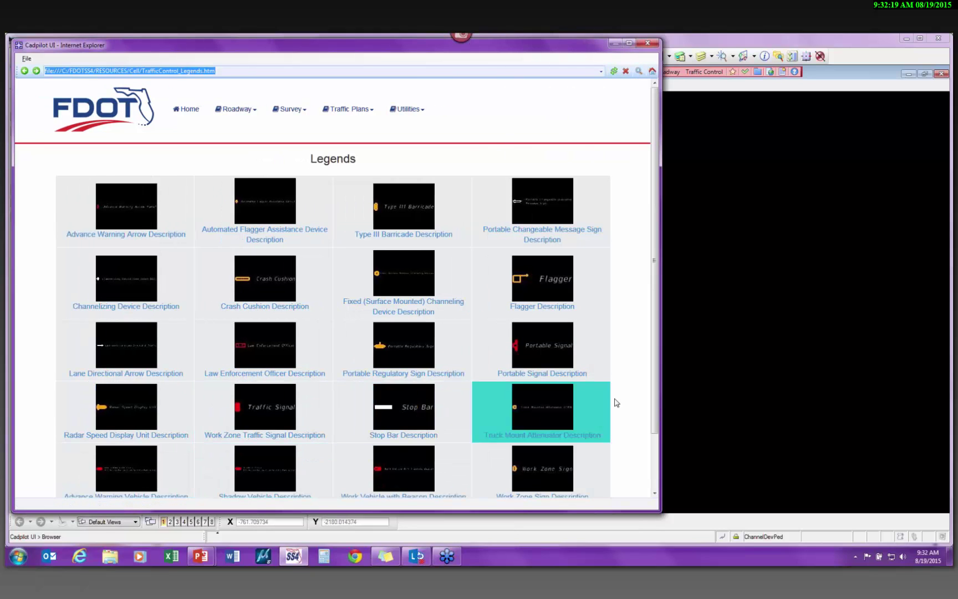
mouse_move(654, 240)
left_mouse_down()
mouse_move(649, 284)
mouse_move(648, 251)
left_mouse_up()
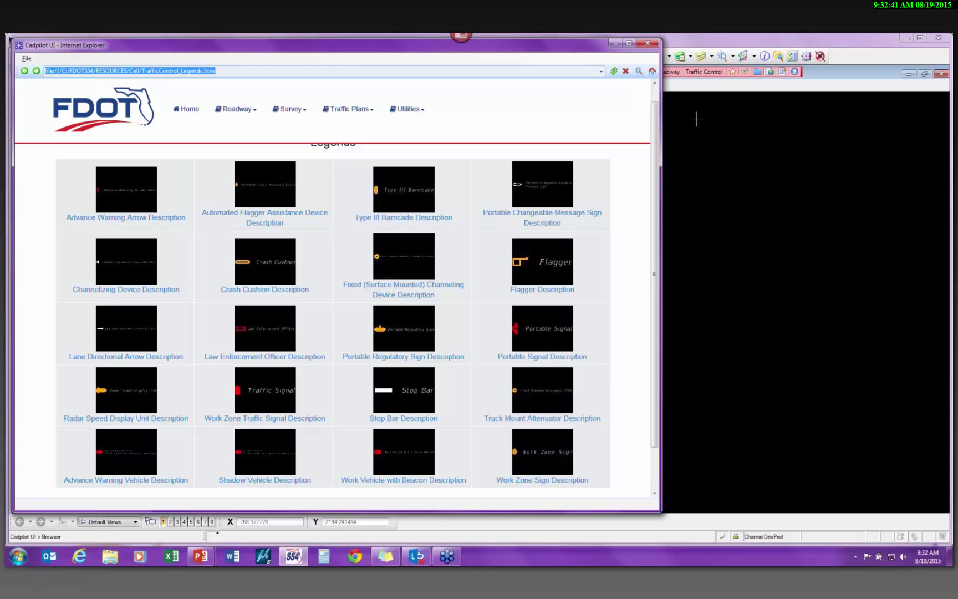
Open the traffic control Regulatory Signs cell webpage and pick the ONE WAY Left in Arrow sign.
left_click(704, 72)
mouse_move(740, 105)
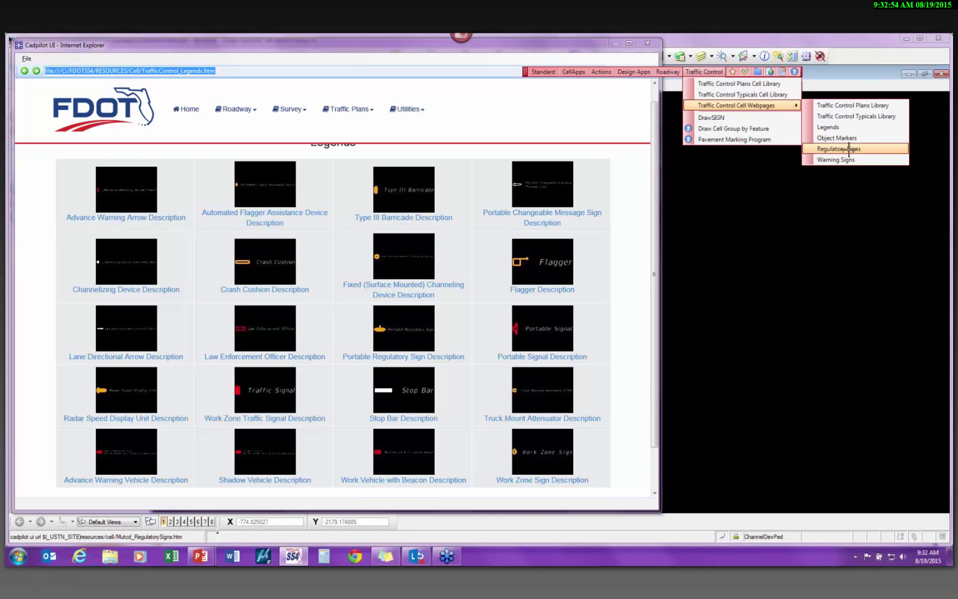
left_click(848, 148)
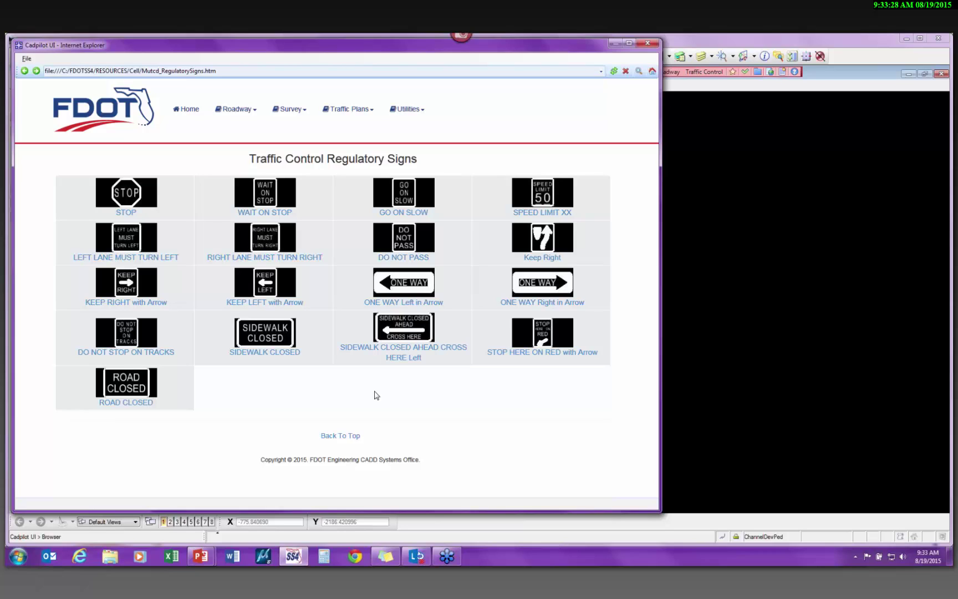
left_click(404, 285)
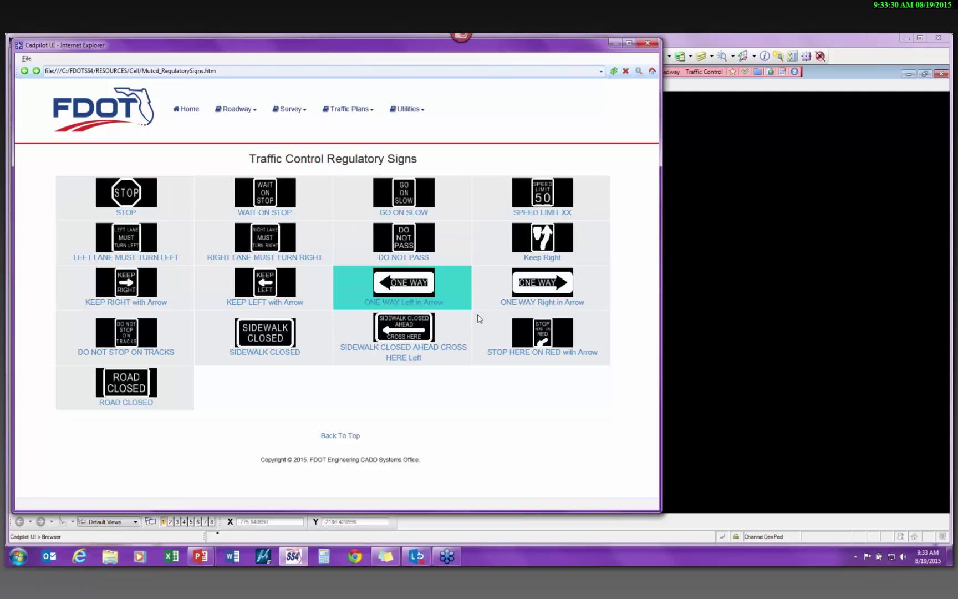
Open the DrawSIGN tool and set the sign panel class to TRAFFIC CONTROL SIGNS.
left_click(704, 71)
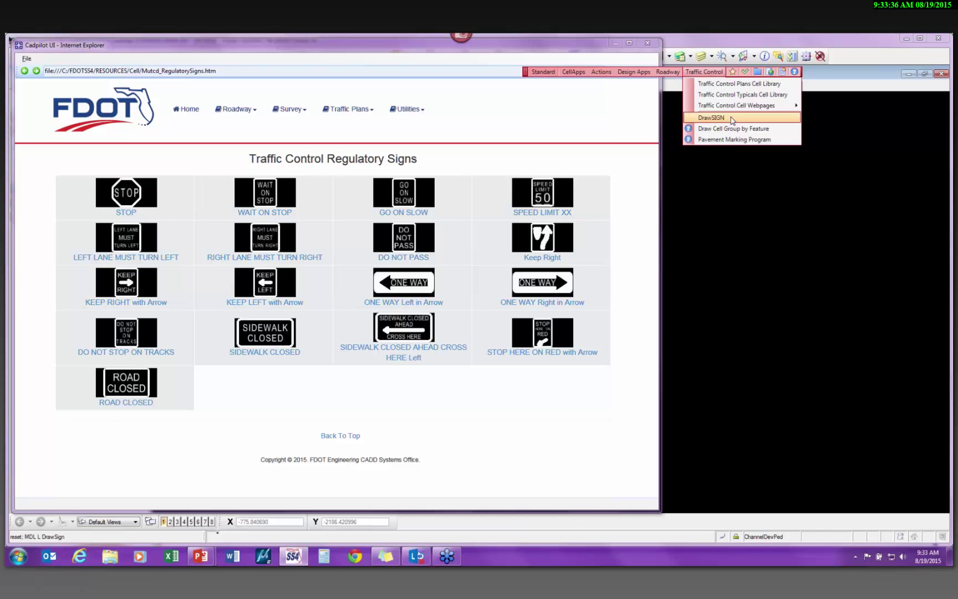
left_click(721, 121)
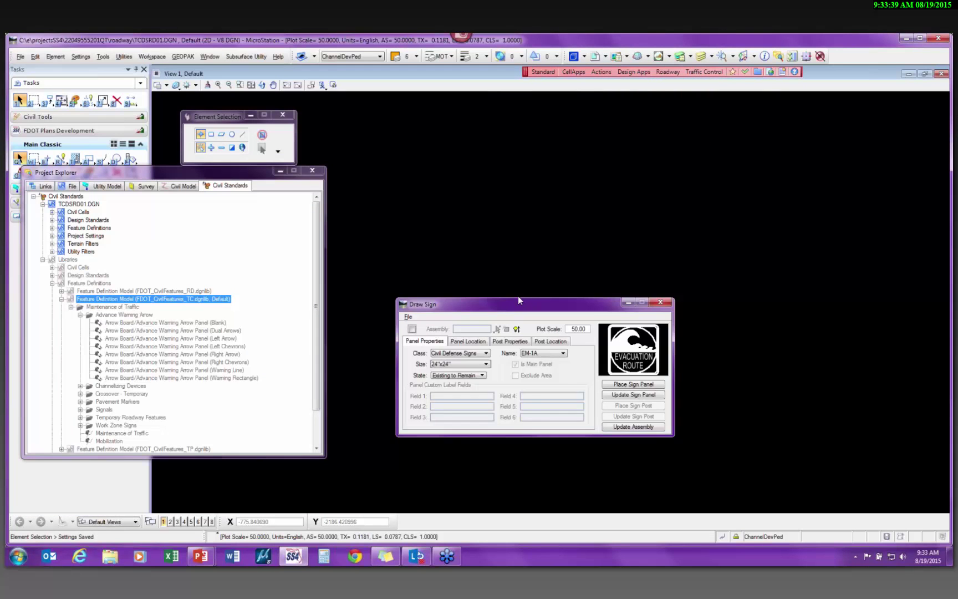
left_click_drag(524, 303, 467, 188)
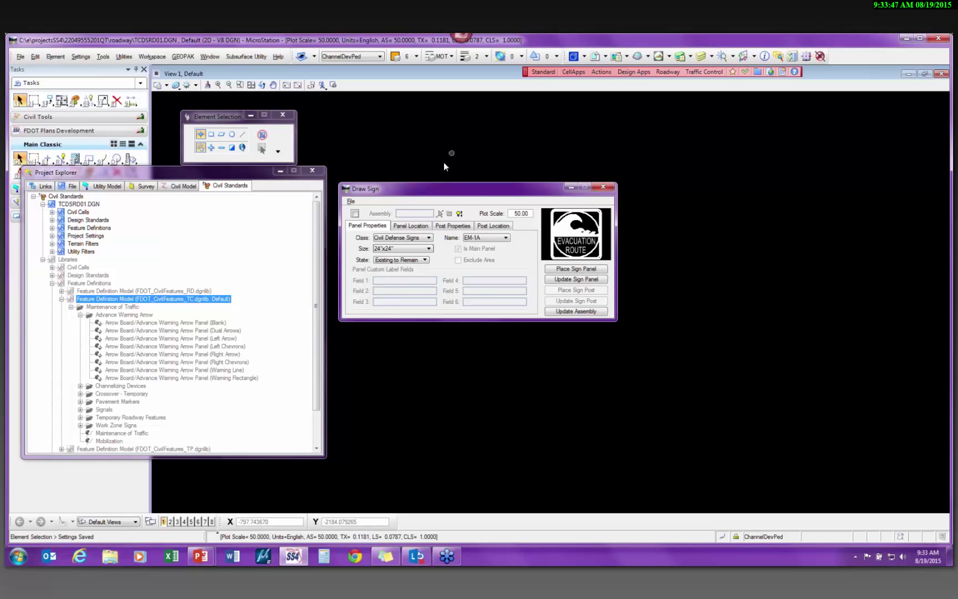
left_click(427, 237)
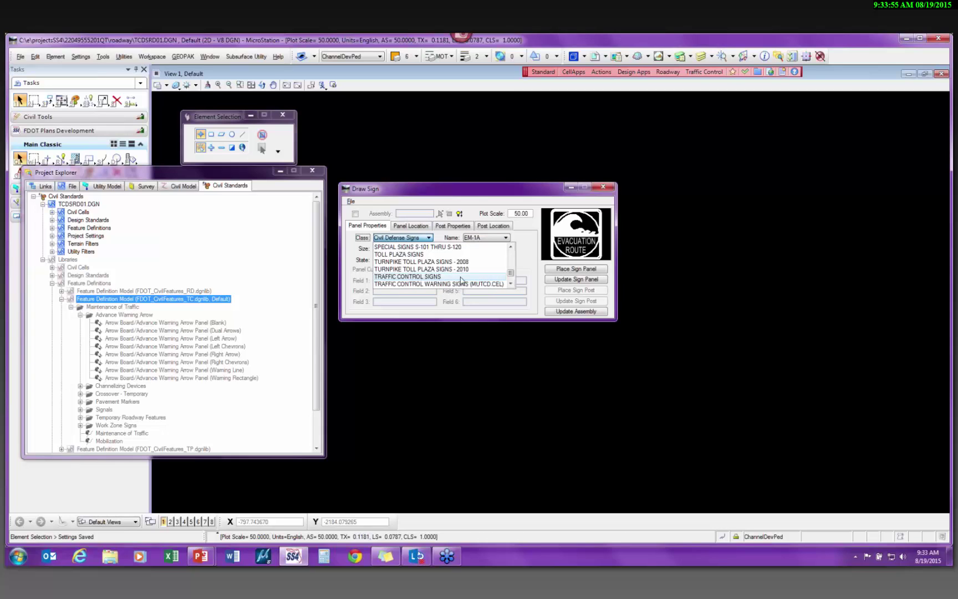
scroll(474, 288, "down", 1)
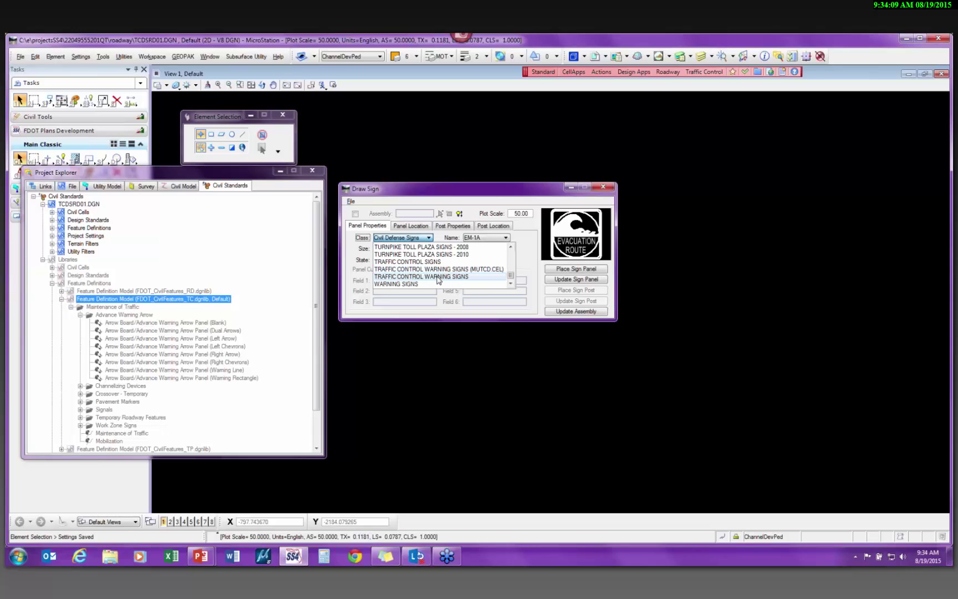
left_click(426, 262)
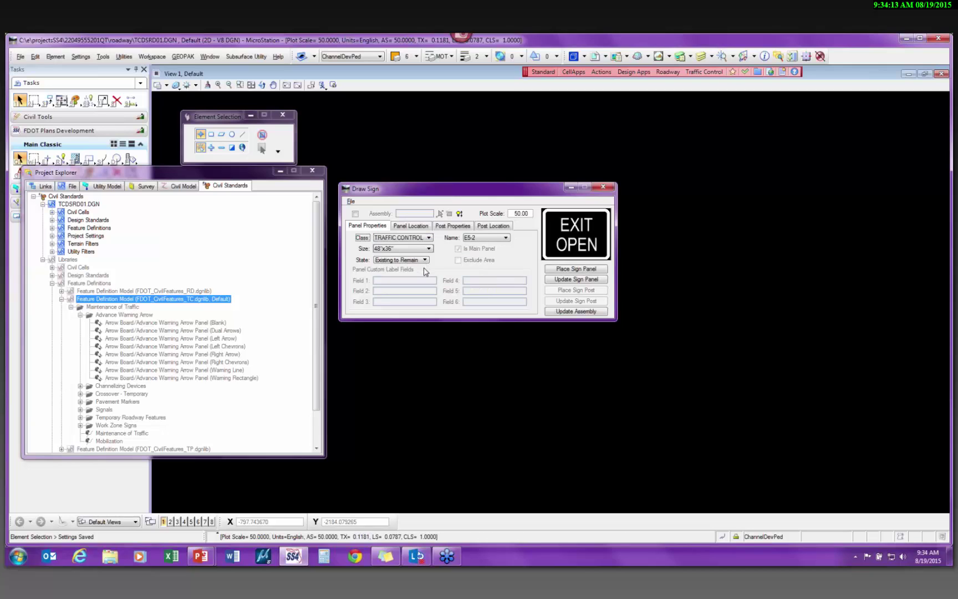
Switch the sign panel class to TRAFFIC CONTROL WARNING SIGNS, view the panel preview, and close Draw Sign.
left_click(417, 238)
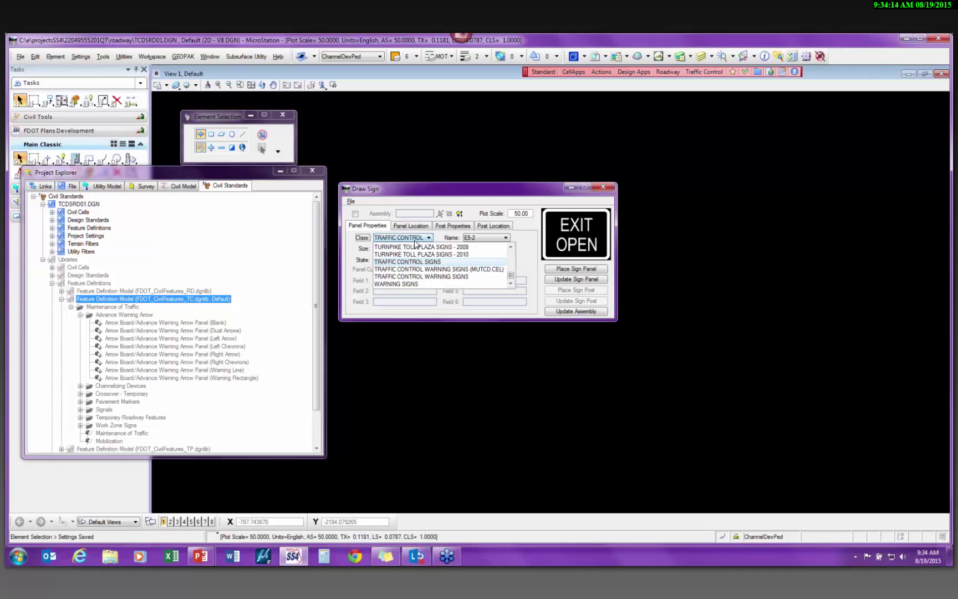
left_click(418, 277)
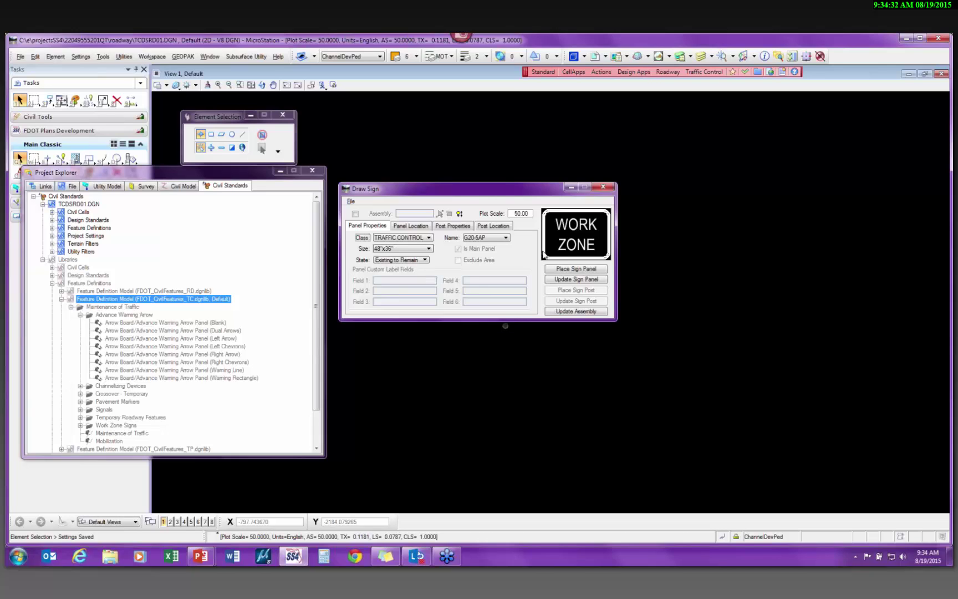
left_click(603, 187)
Launch the Pavement Marking Program and dismiss its Draw Striping dialog, keeping the Design and Computation Manager open.
left_click(705, 73)
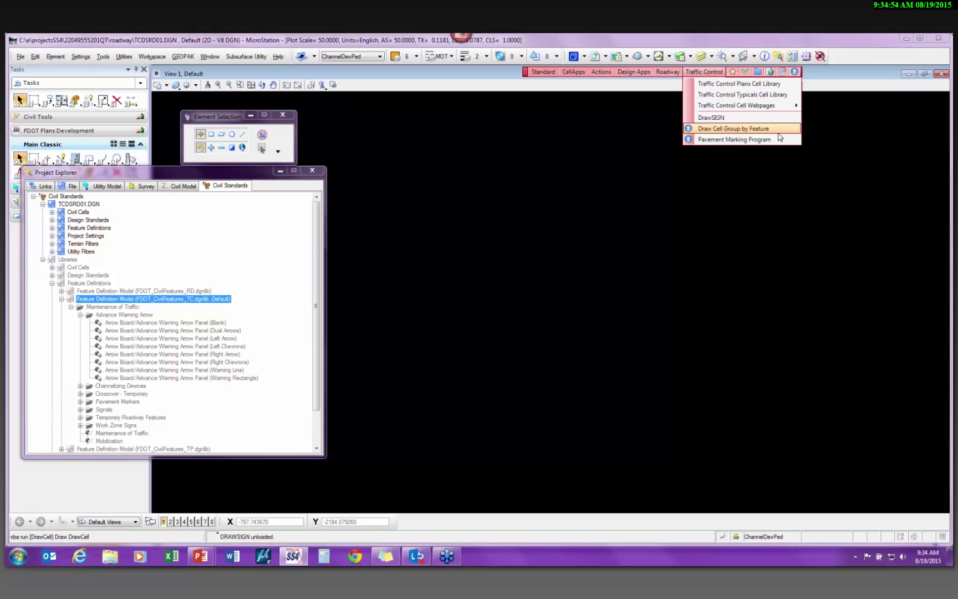
left_click(720, 139)
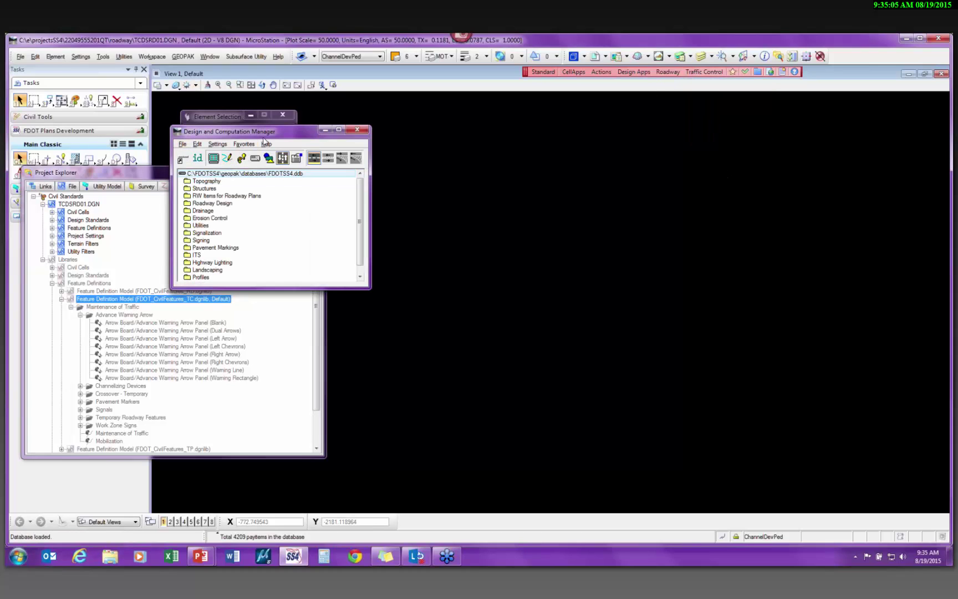
left_click_drag(266, 135, 314, 148)
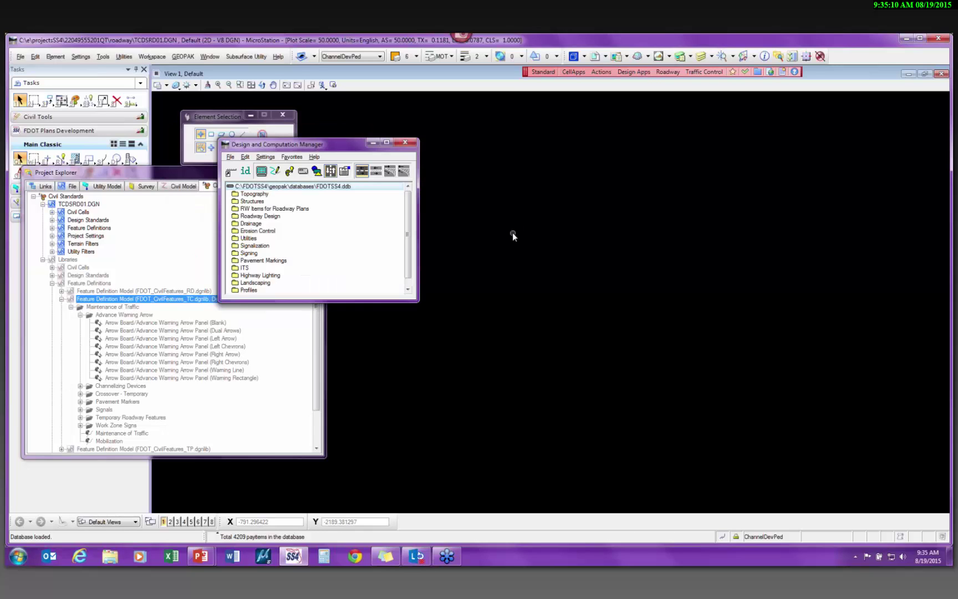
left_click(364, 172)
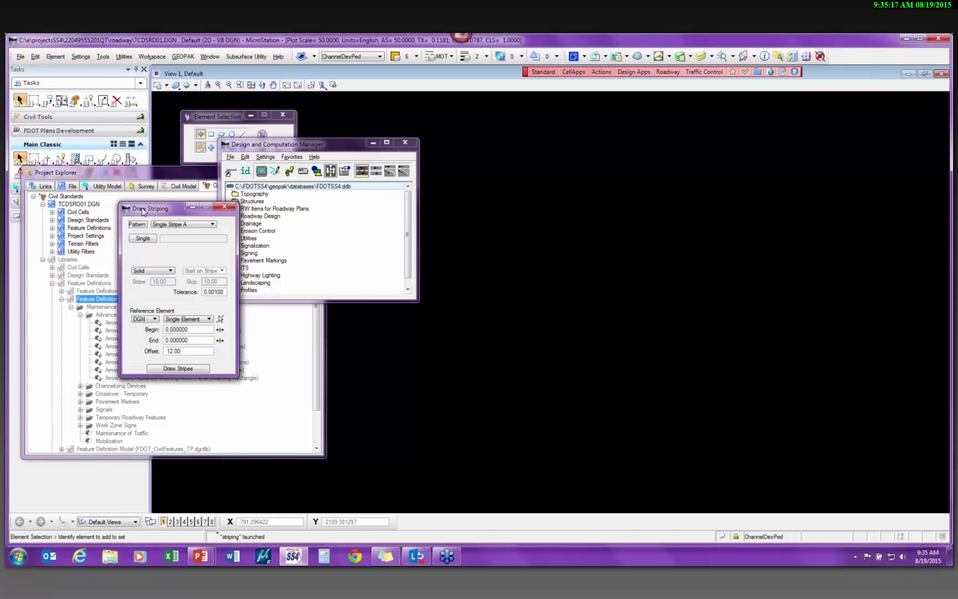
left_click(224, 206)
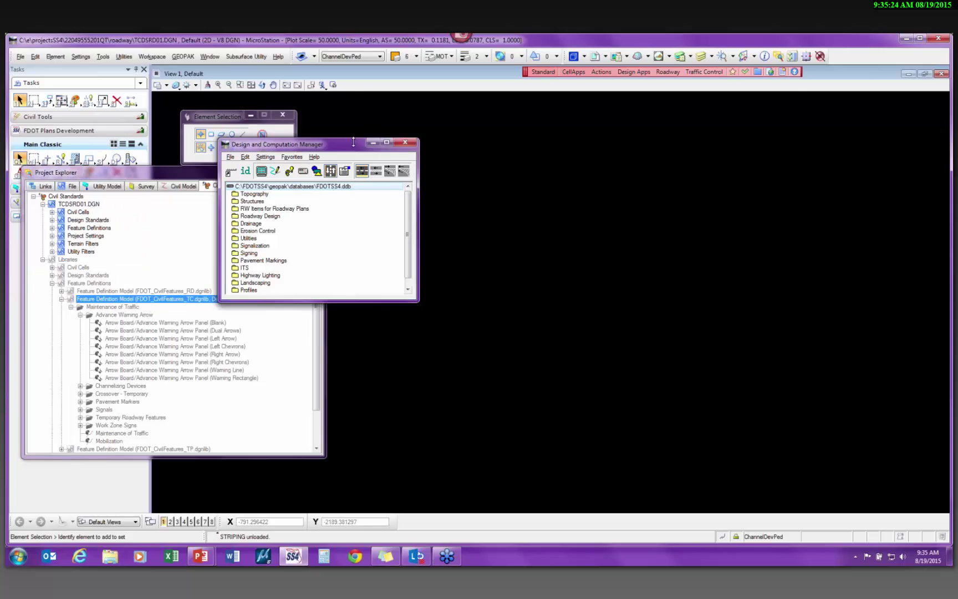
left_click(582, 189)
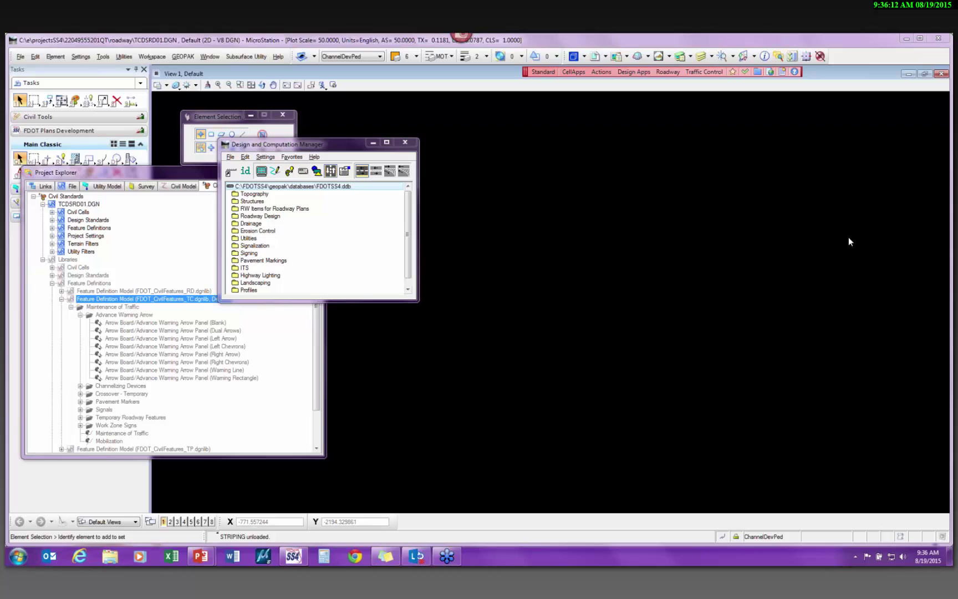
Expand Roadway Design, Quantity Features, Maintenance of Traffic and Work Zone Signs in the Design and Computation Manager.
double_click(260, 216)
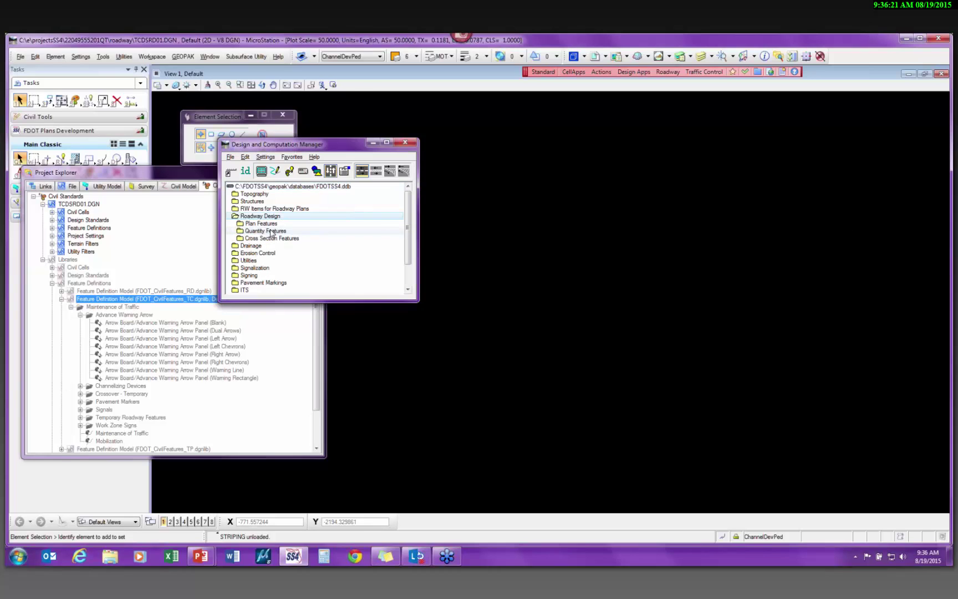
double_click(271, 232)
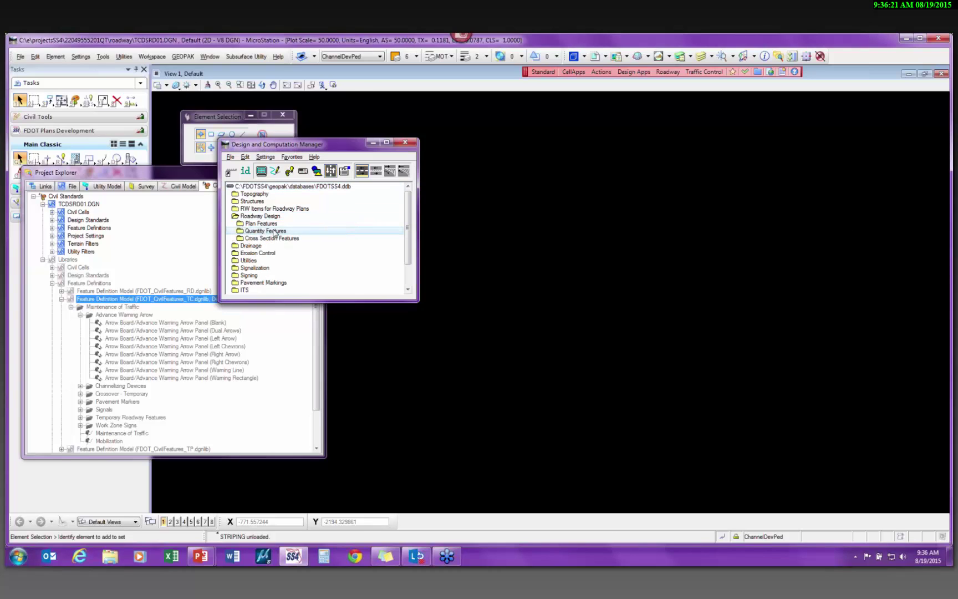
left_click(280, 239)
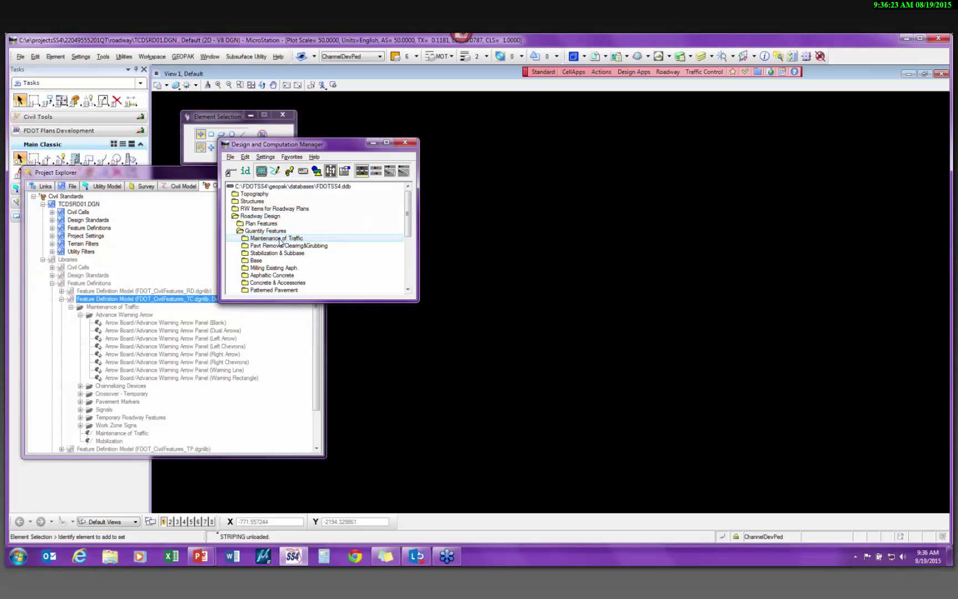
double_click(279, 239)
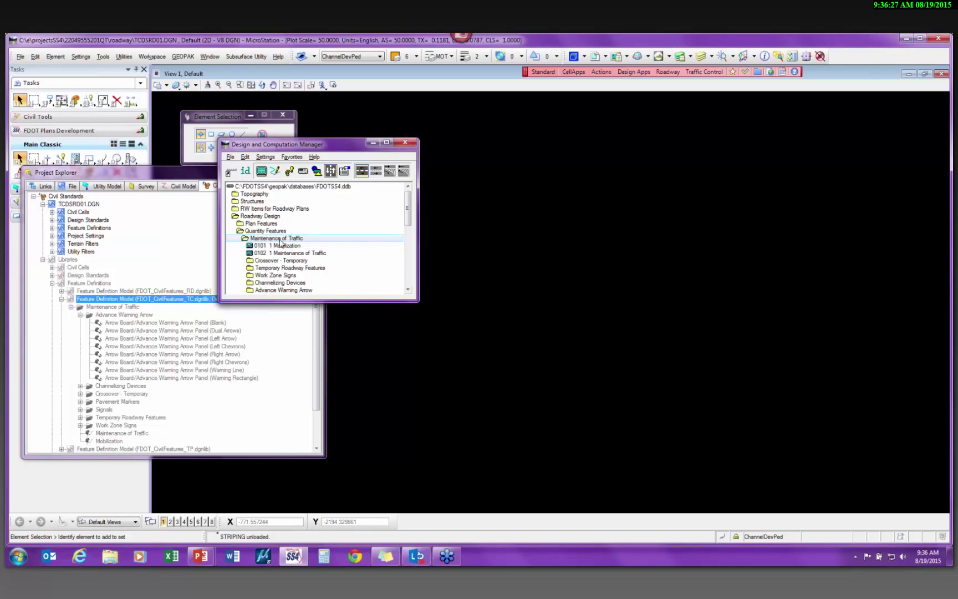
double_click(290, 276)
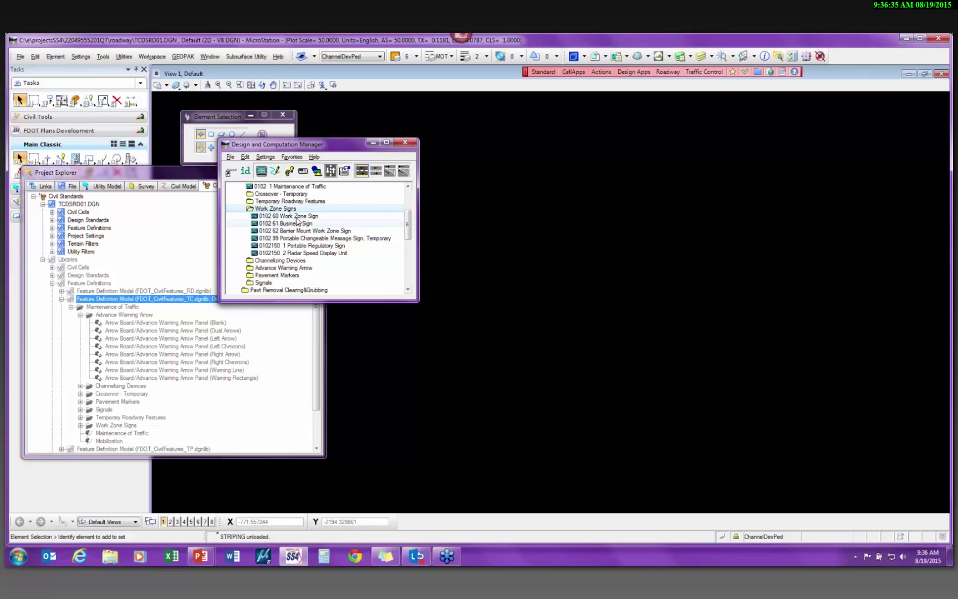
Open the 0102 60 Work Zone Sign pay item and examine its Days and DESIGN attributes.
left_click(298, 216)
double_click(298, 216)
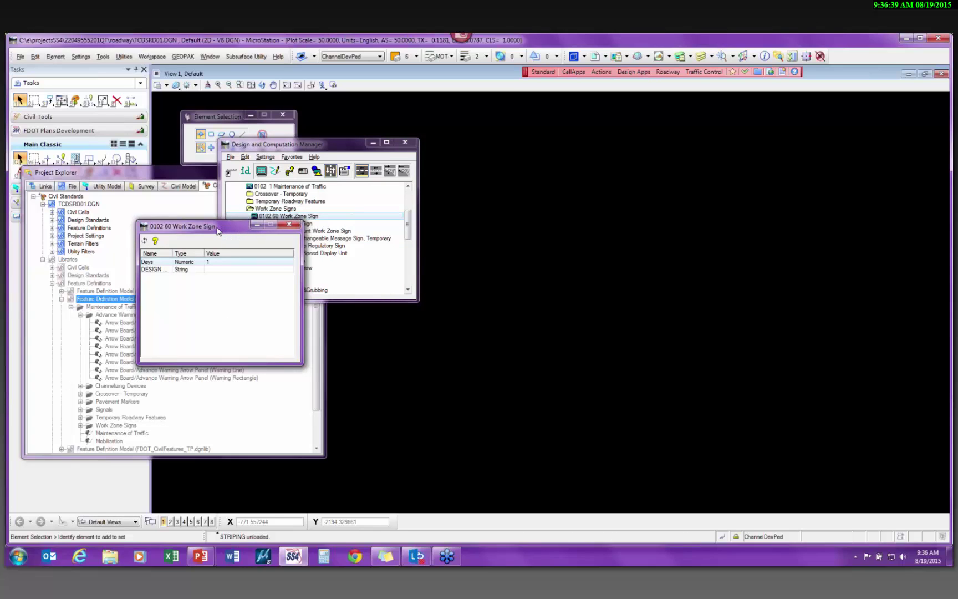
left_click_drag(217, 229, 206, 224)
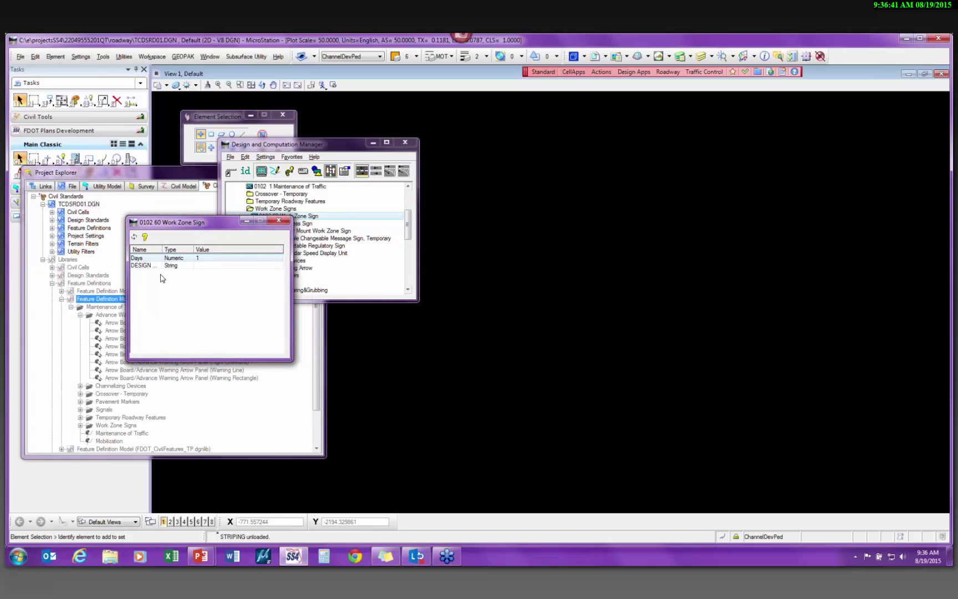
left_click(204, 259)
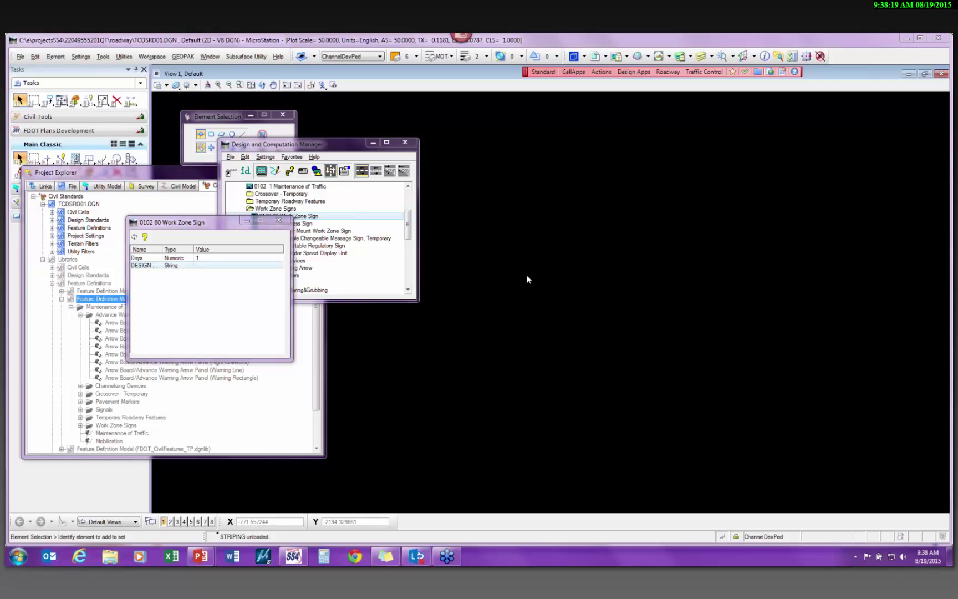
Open the Traffic Control Plans Library cell webpage.
left_click(694, 76)
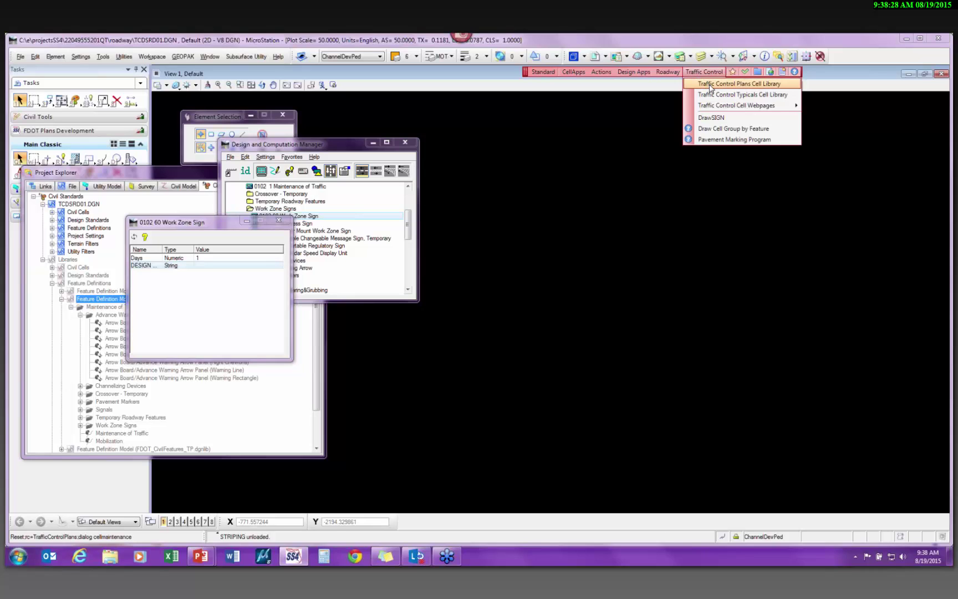
mouse_move(714, 106)
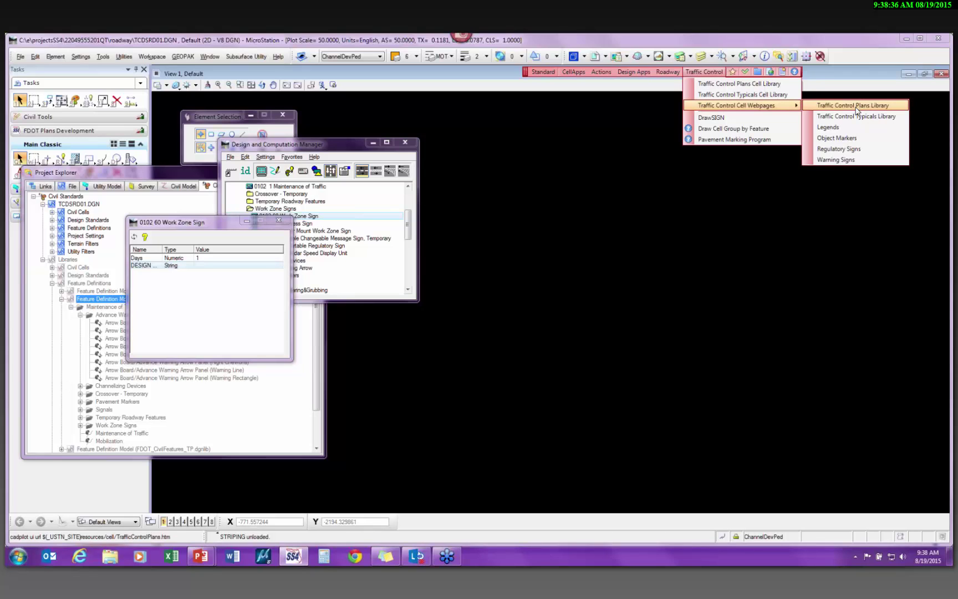
left_click(859, 106)
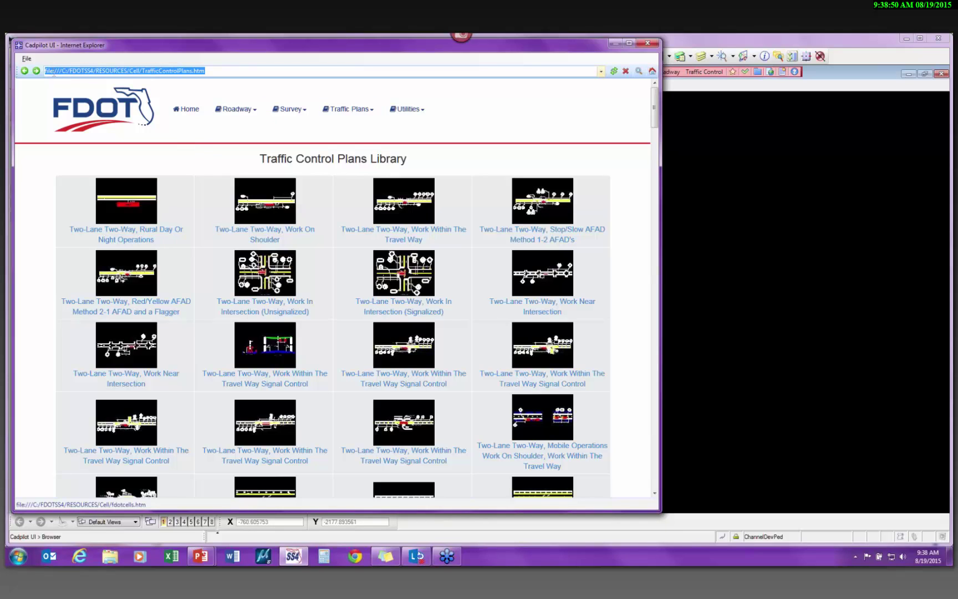
Move the Traffic Control Plans Library webpage aside and bring the Design and Computation Manager to the front.
key("End")
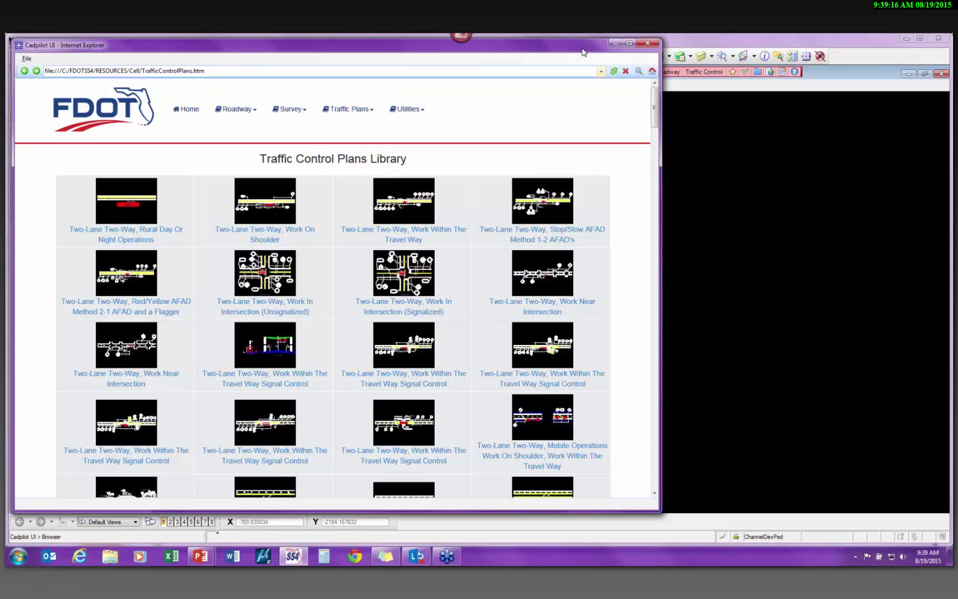
left_click_drag(583, 53, 309, 357)
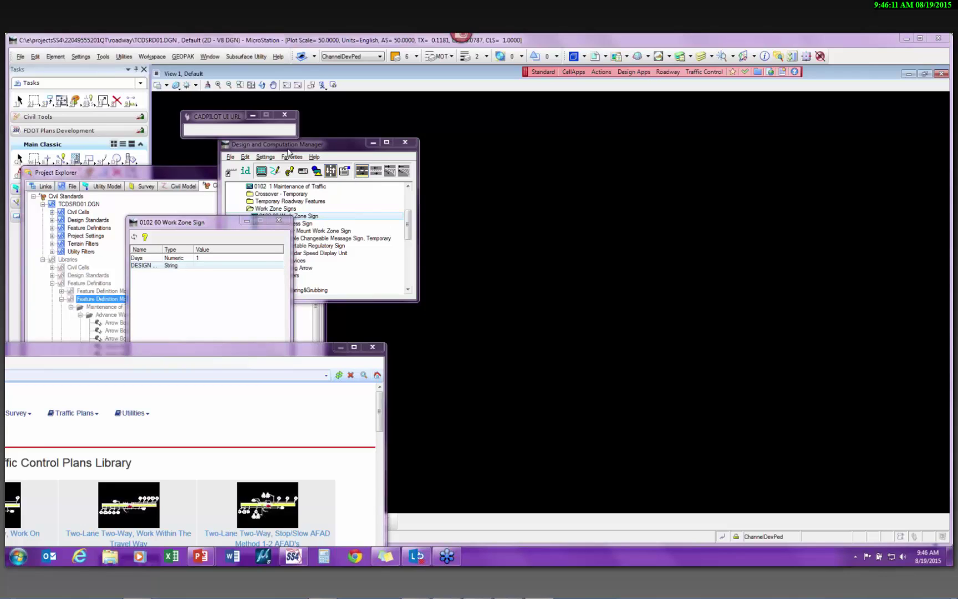
left_click(271, 210)
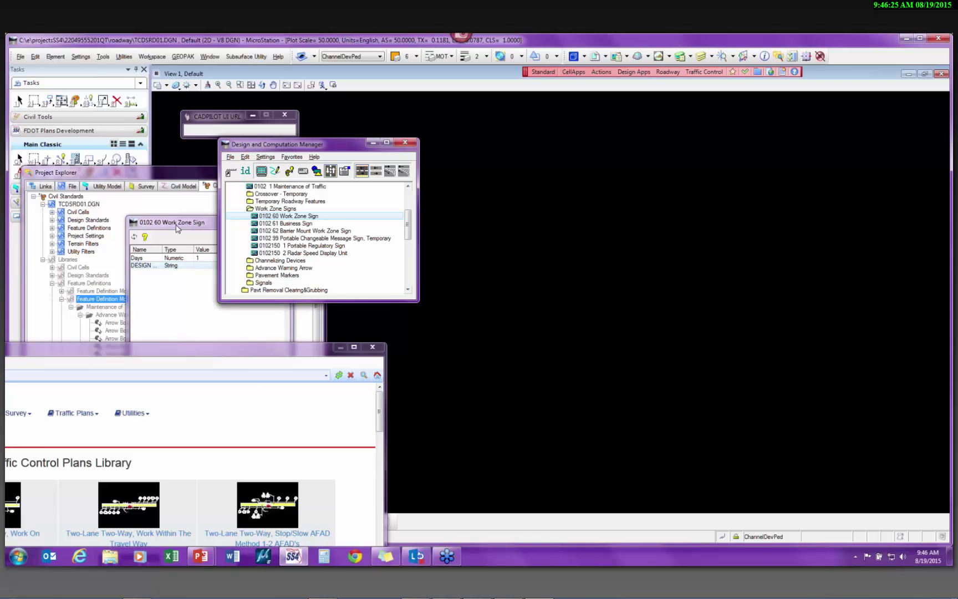
left_click(851, 411)
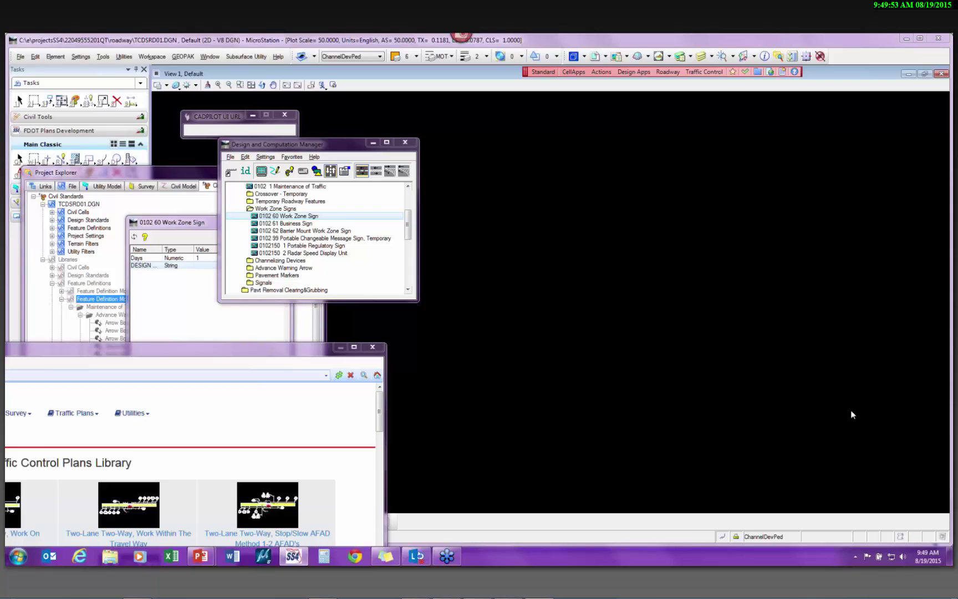
Bring up the attributes of the 0102 60 Work Zone Sign pay item and open its definition for modification.
double_click(305, 218)
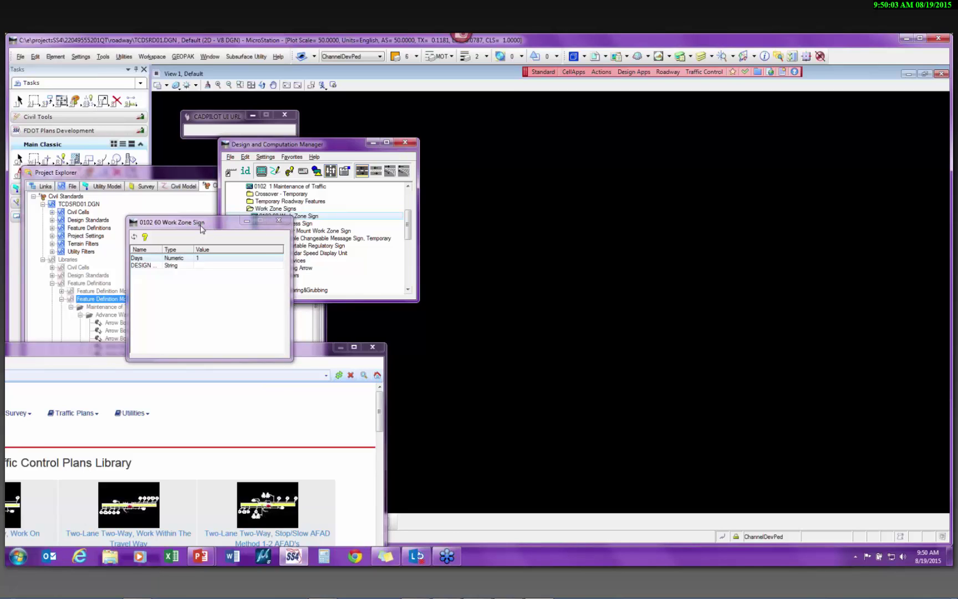
left_click_drag(200, 225, 192, 240)
right_click(298, 216)
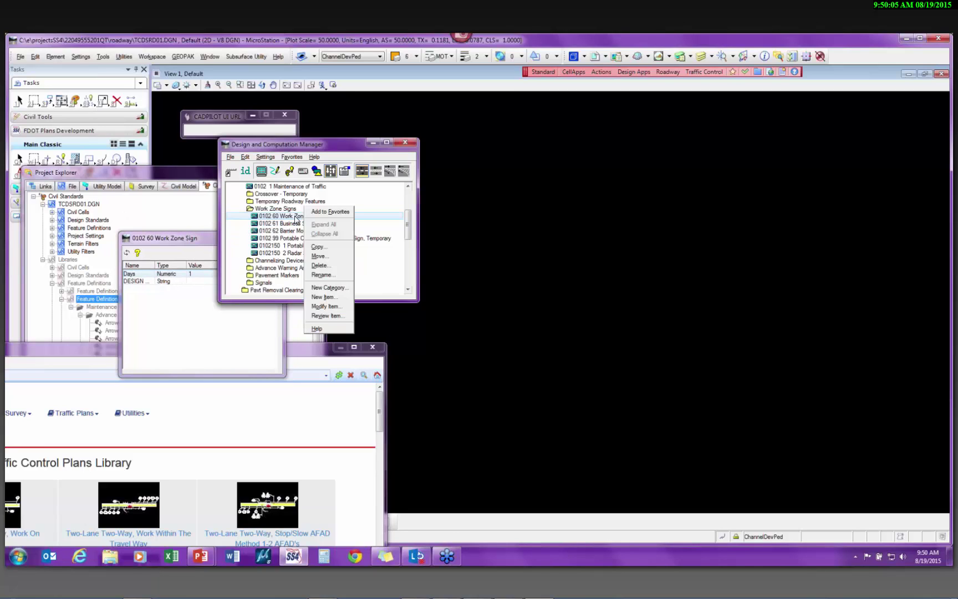
left_click(327, 306)
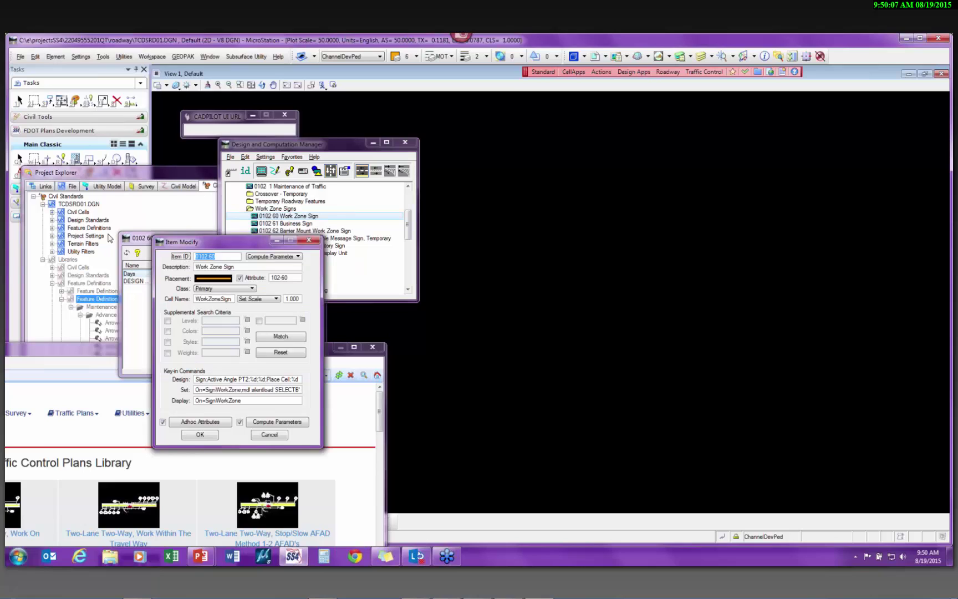
Open the compute parameters of item 0102 60 and examine its computation method choices, equation and rounding, keeping the Equation method.
left_click(285, 423)
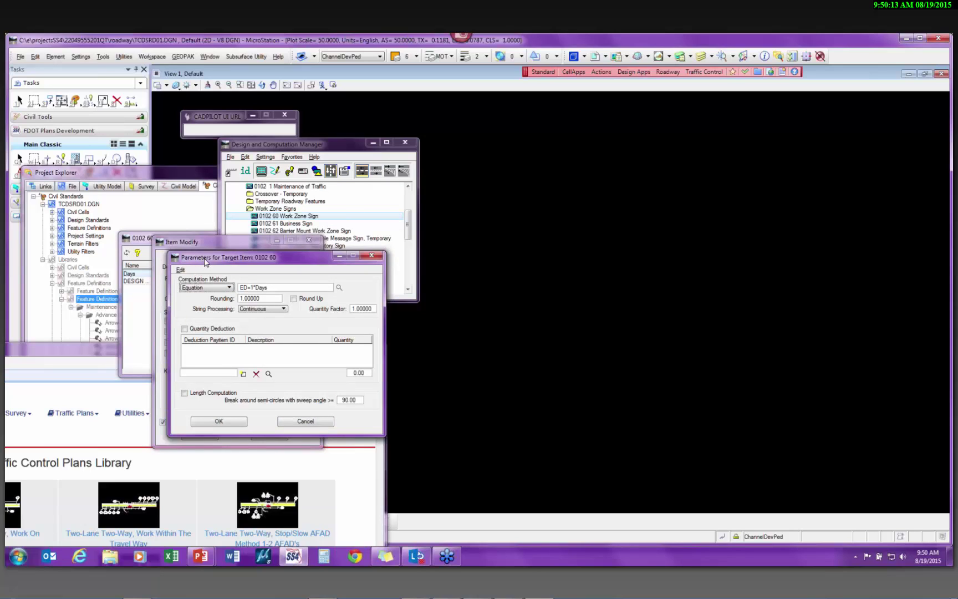
left_click_drag(205, 258, 295, 274)
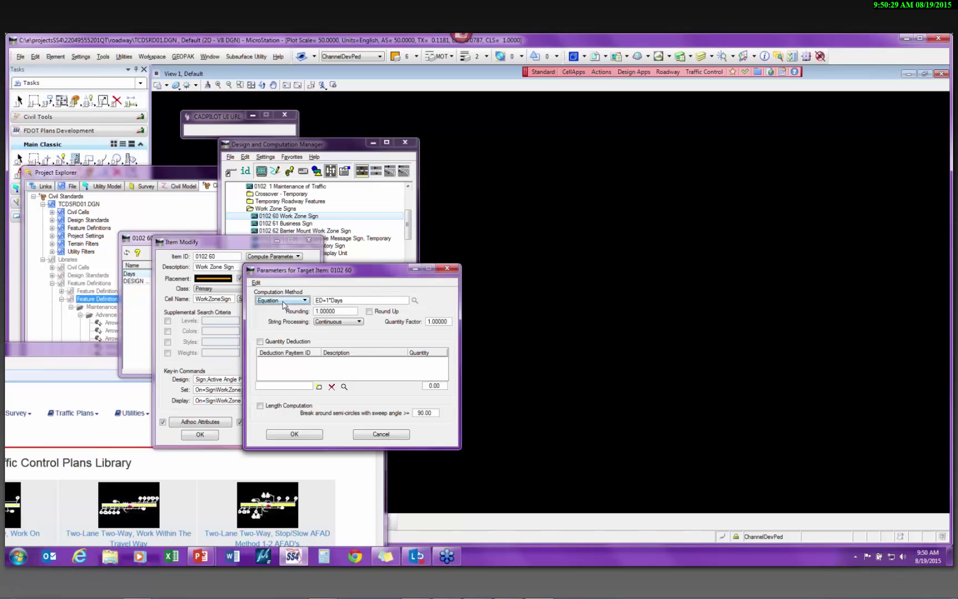
left_click(283, 302)
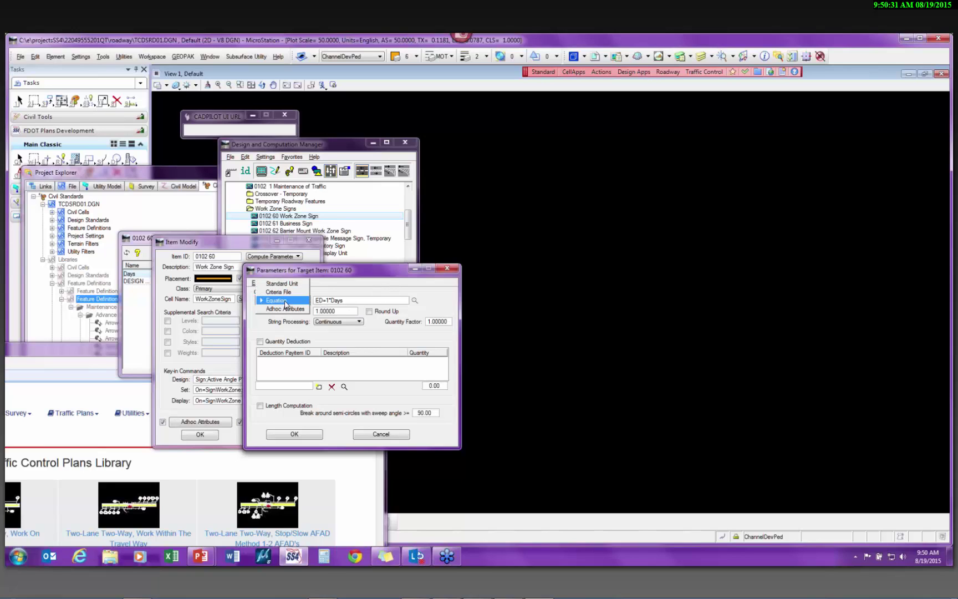
left_click(286, 303)
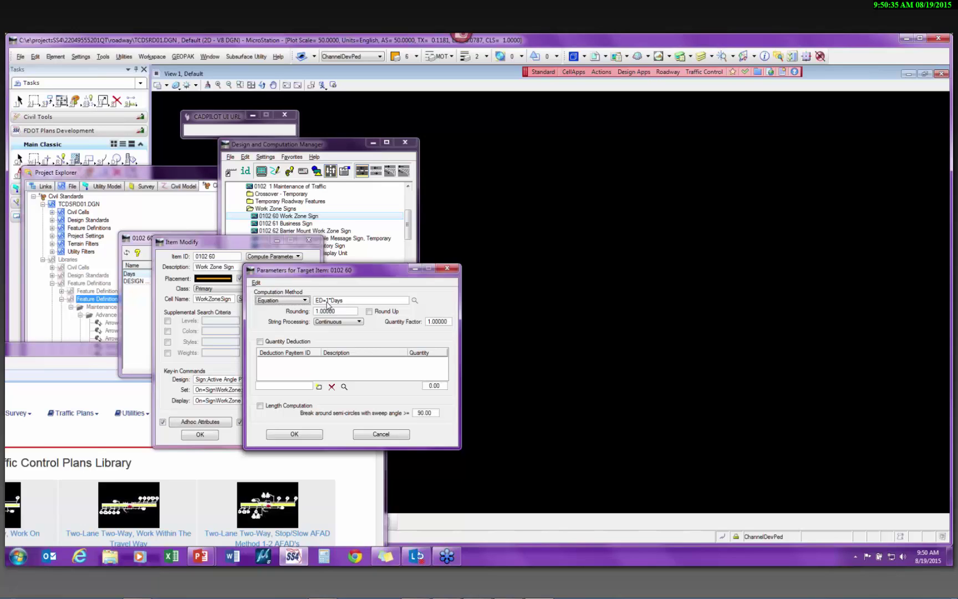
left_click(327, 302)
left_click_drag(316, 312, 350, 311)
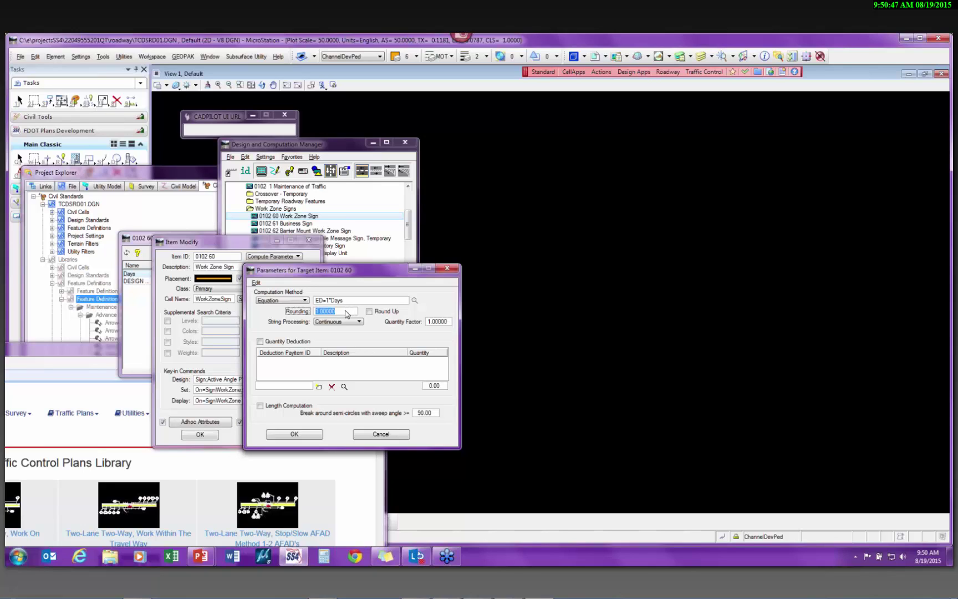
left_click(347, 312)
double_click(334, 313)
Bring the Item Modify dialog in front of the compute parameters to review the Work Zone Sign definition.
left_click_drag(237, 244, 229, 238)
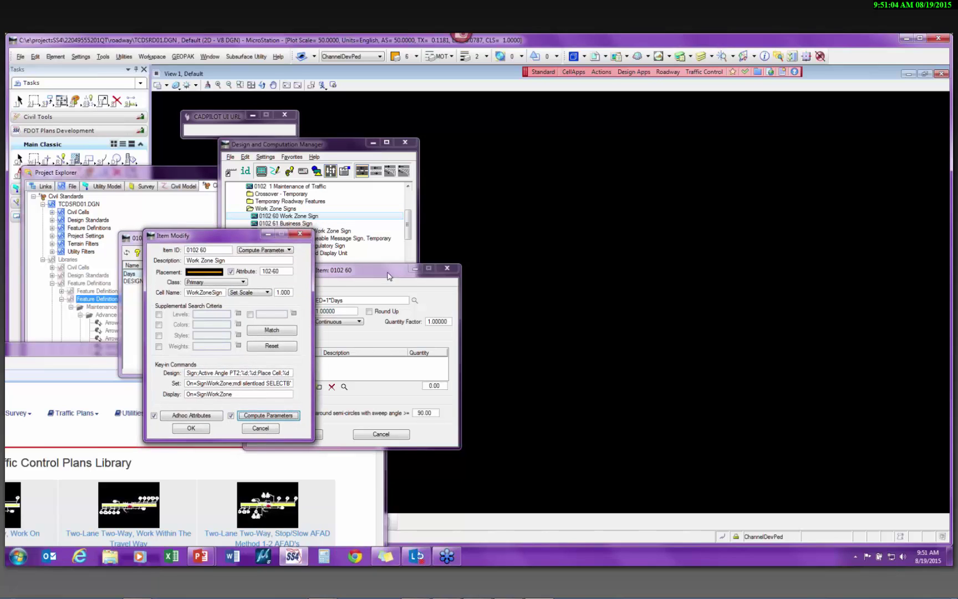
left_click(388, 273)
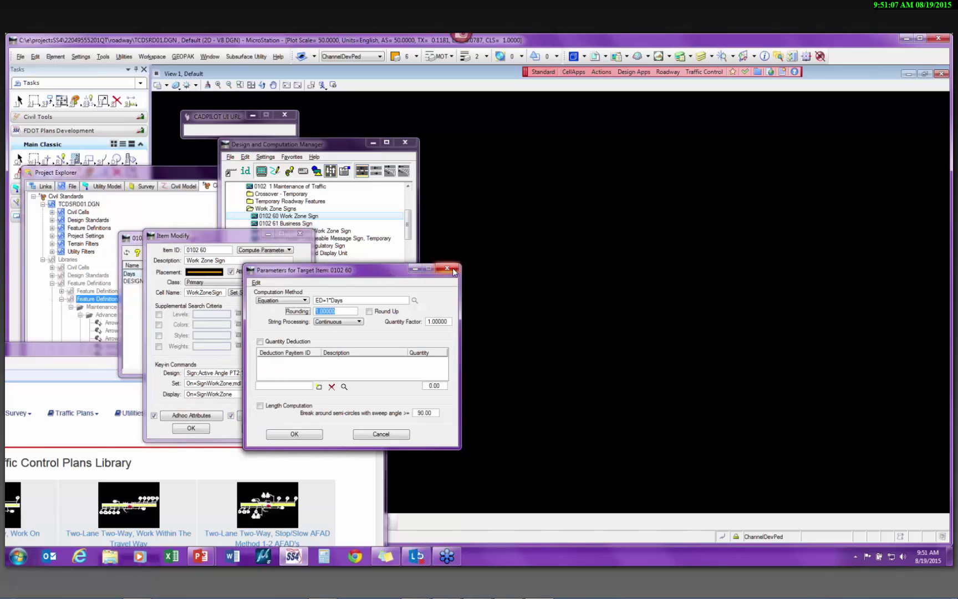
left_click(229, 235)
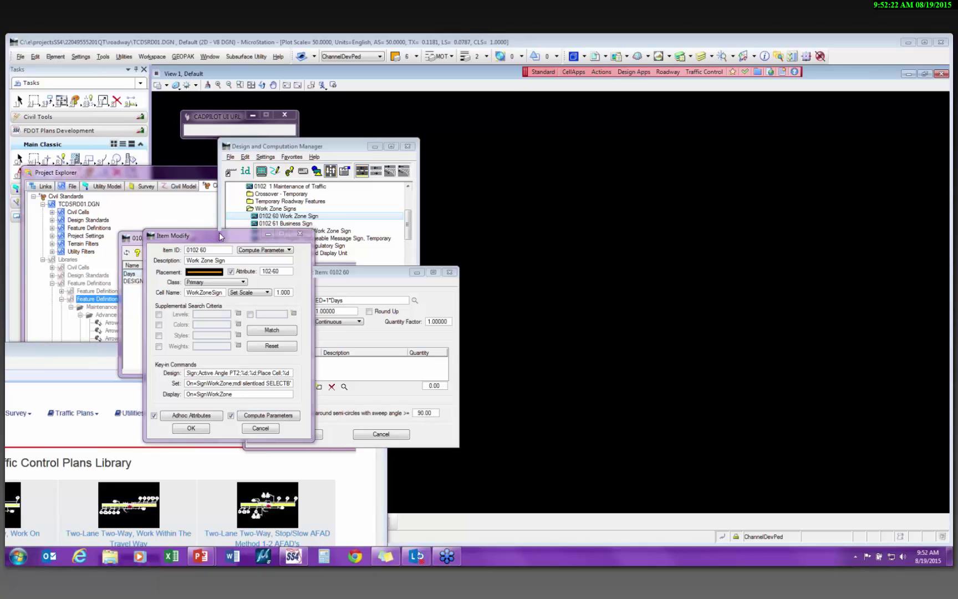
left_click(219, 236)
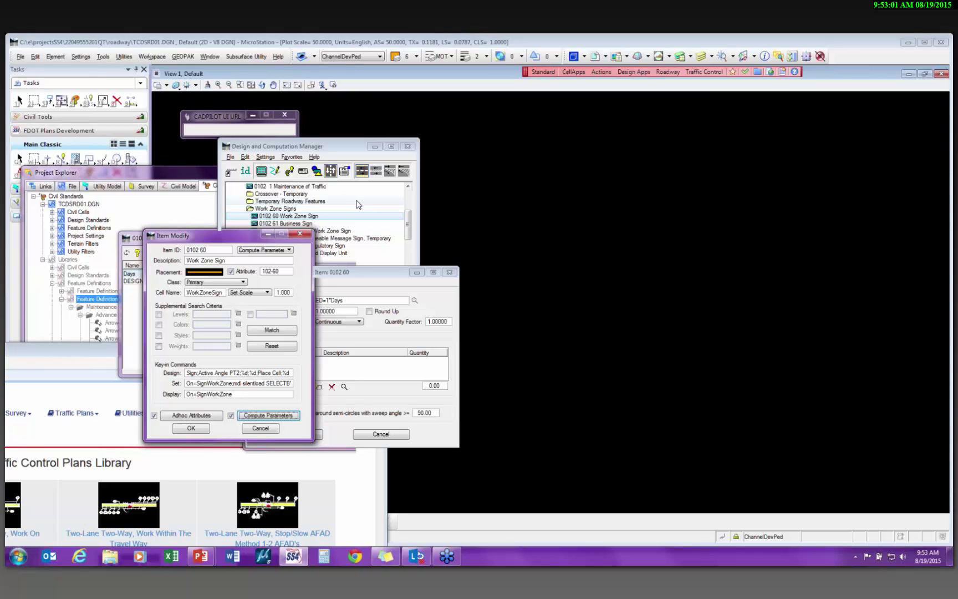
Run the QC Legacy quality control check to scan the drawing for elements on legacy levels.
left_click(601, 71)
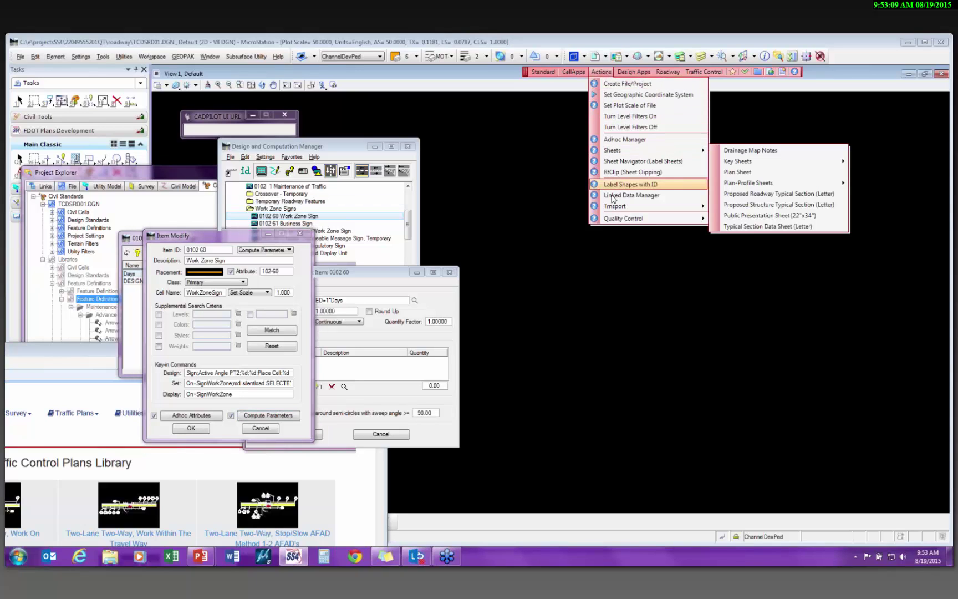
mouse_move(623, 219)
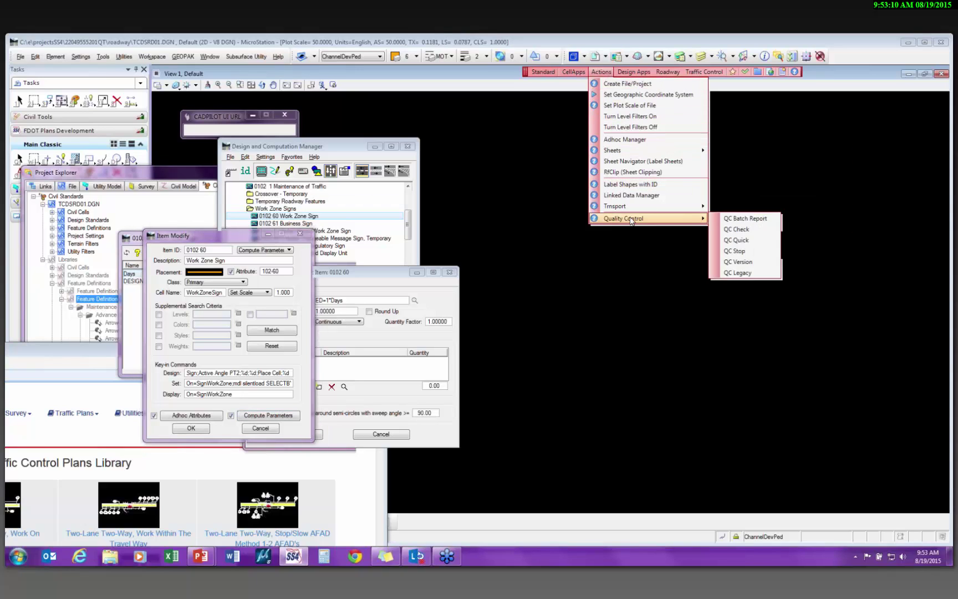
left_click(756, 273)
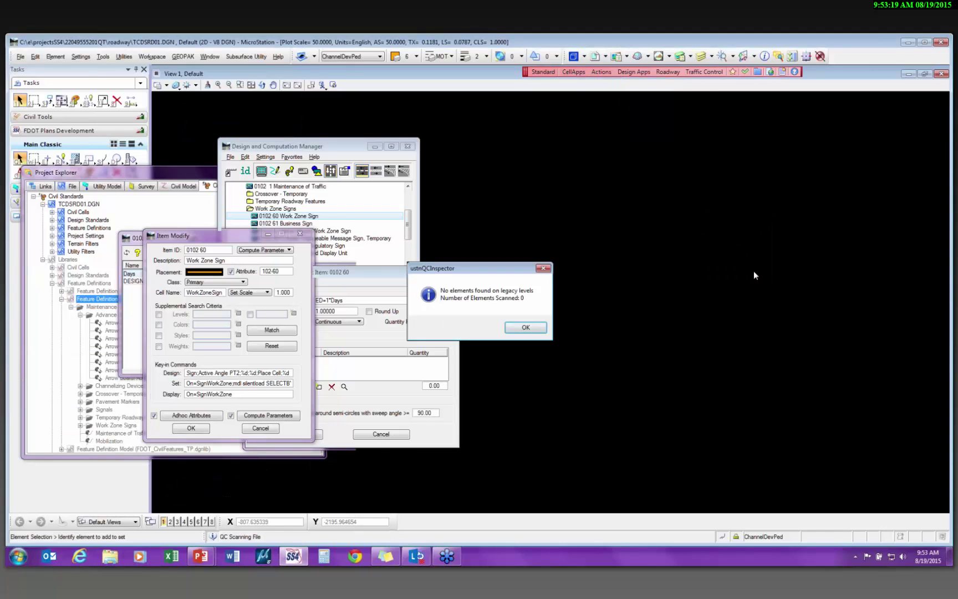